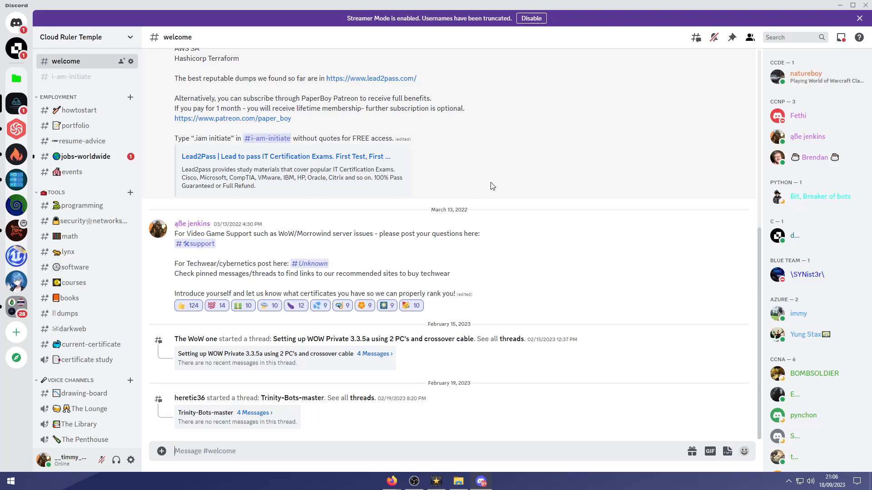
# Open the #i-am-initiate channel and select a '.iam initiate' message.
pyautogui.click(84, 79)
pyautogui.tripleClick(190, 244)
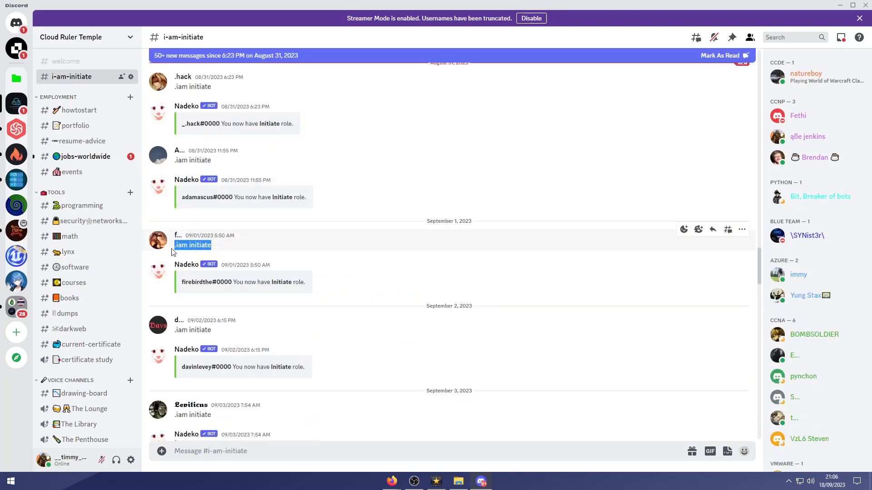
pyautogui.click(190, 245)
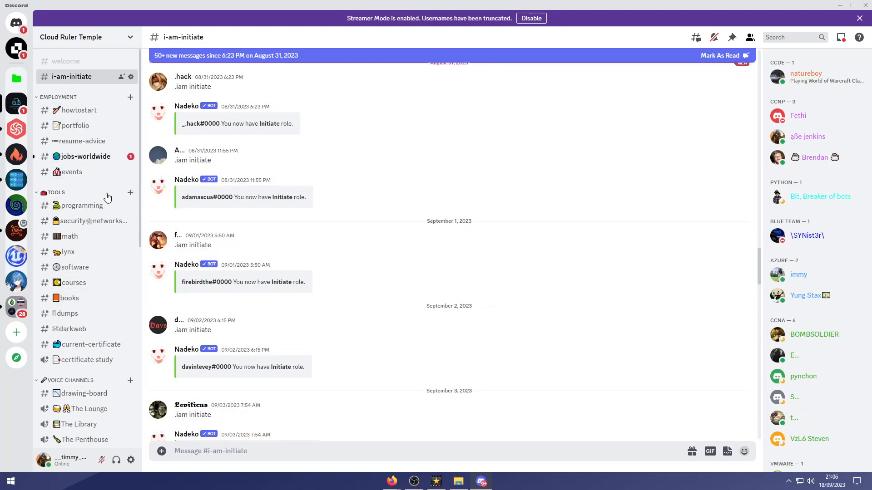
# Scroll the channel list down and open #support under Gaming.
pyautogui.scroll(-5, 99, 216)
pyautogui.scroll(-3, 99, 216)
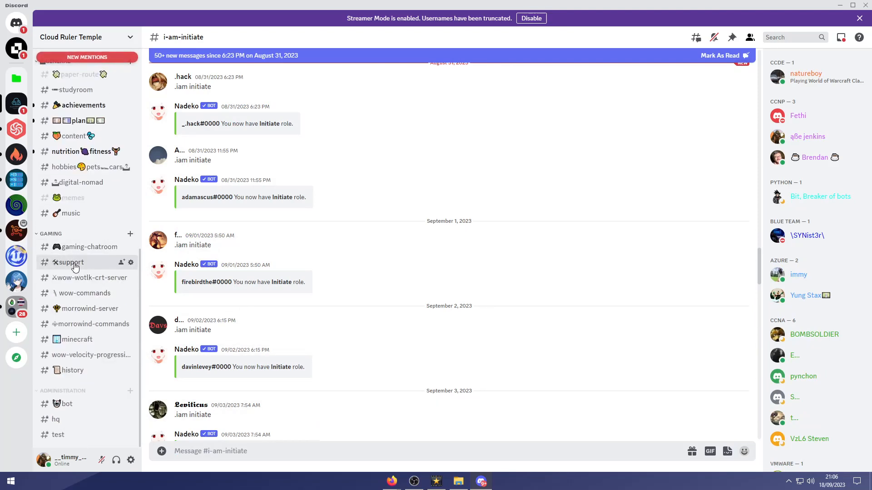
pyautogui.click(68, 263)
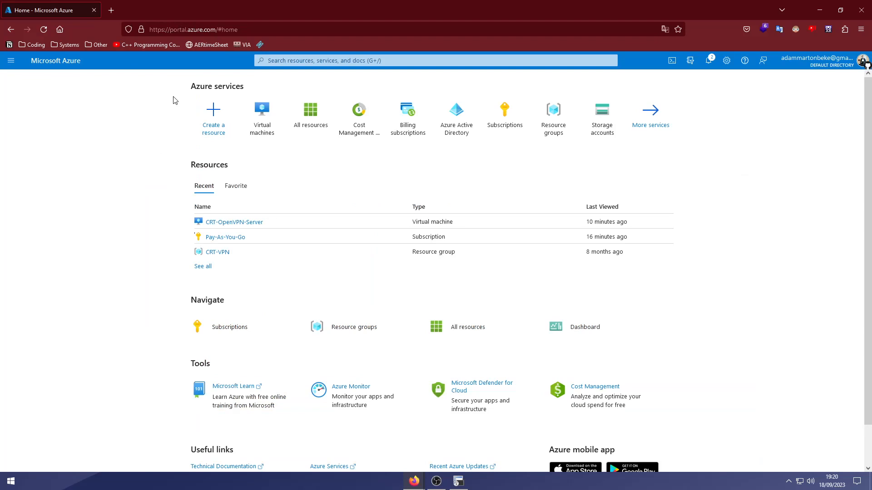
# Check the account details panel, close it, and show all recent resources.
pyautogui.click(816, 63)
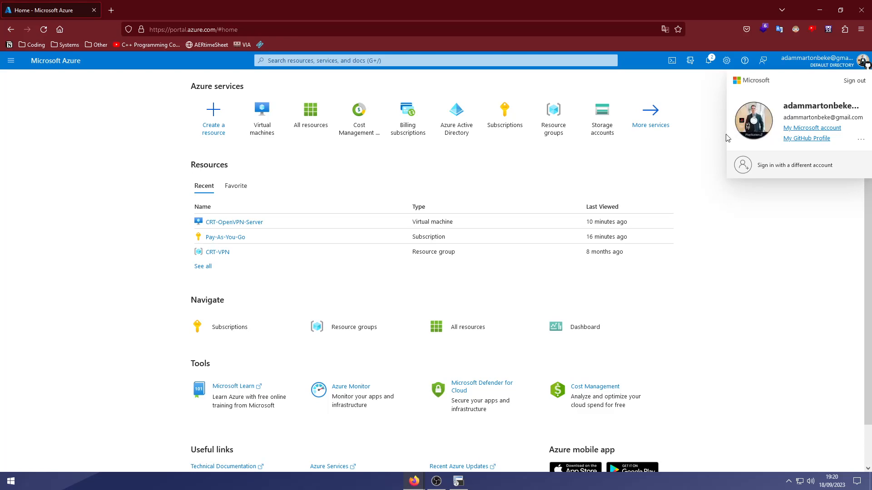
pyautogui.click(720, 149)
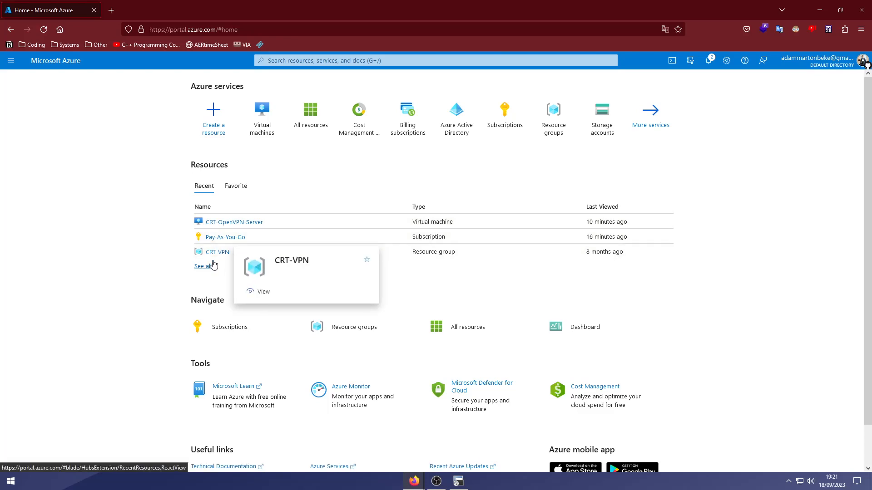
pyautogui.click(203, 267)
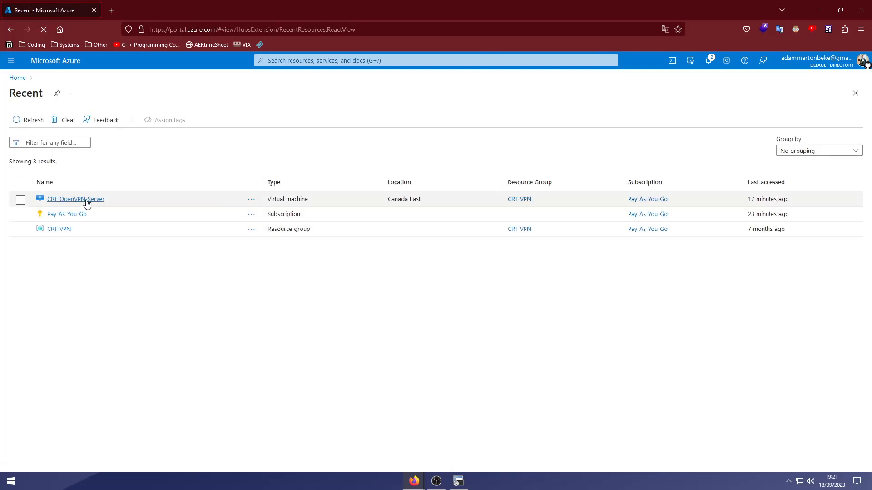
# Open the Pay-As-You-Go subscription and go to its Cost alerts page.
pyautogui.moveTo(86, 200)
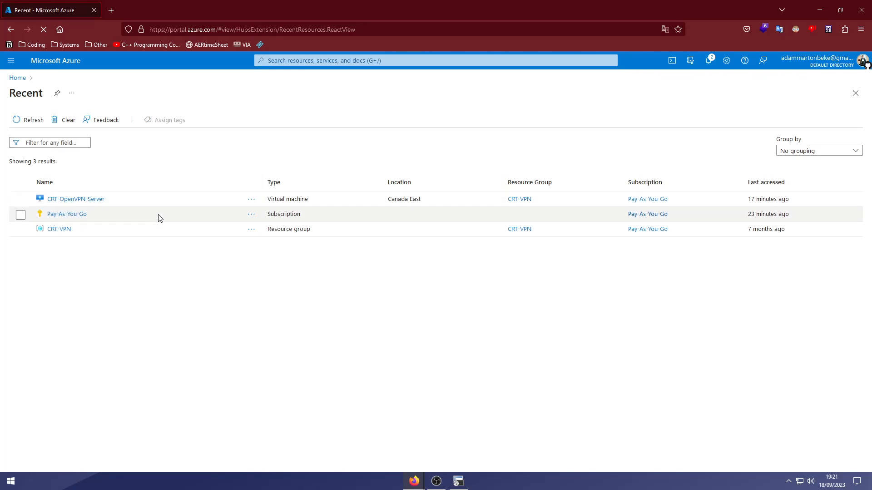
pyautogui.moveTo(71, 219)
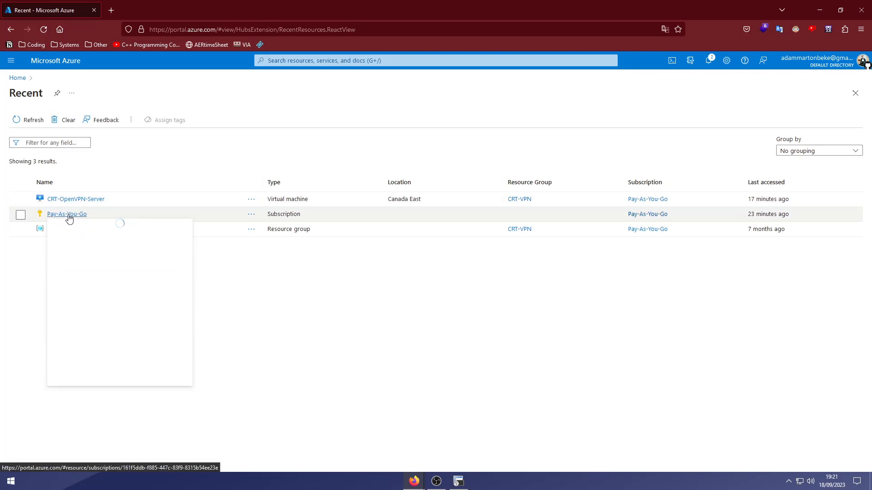
pyautogui.click(69, 215)
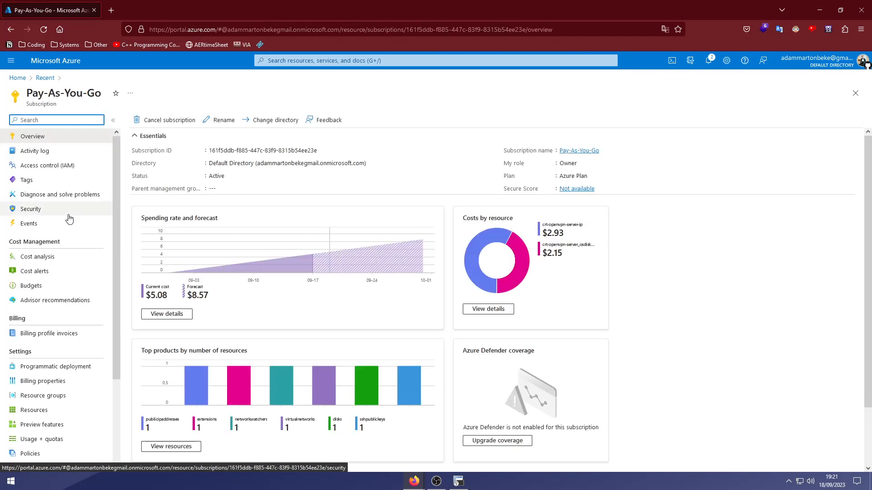
pyautogui.click(61, 273)
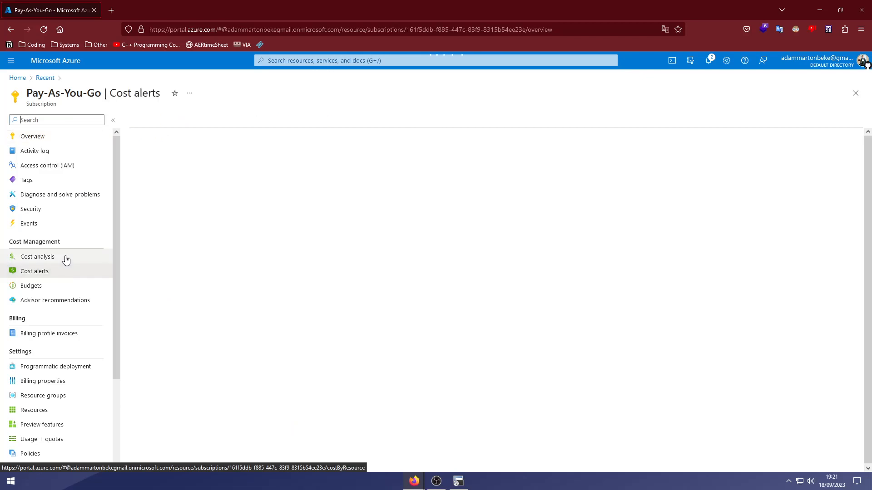
# Review the subscription's cost analysis showing CA$68.60 actual costs, then go back Home.
pyautogui.click(66, 258)
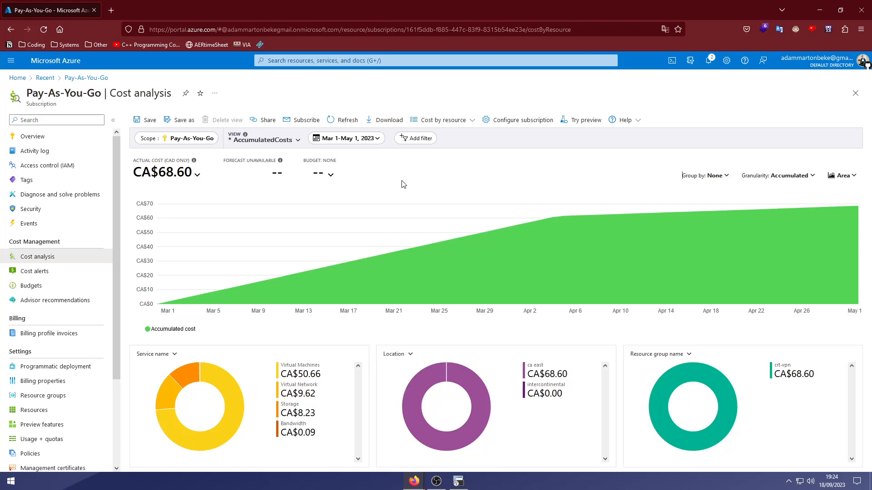
pyautogui.click(18, 78)
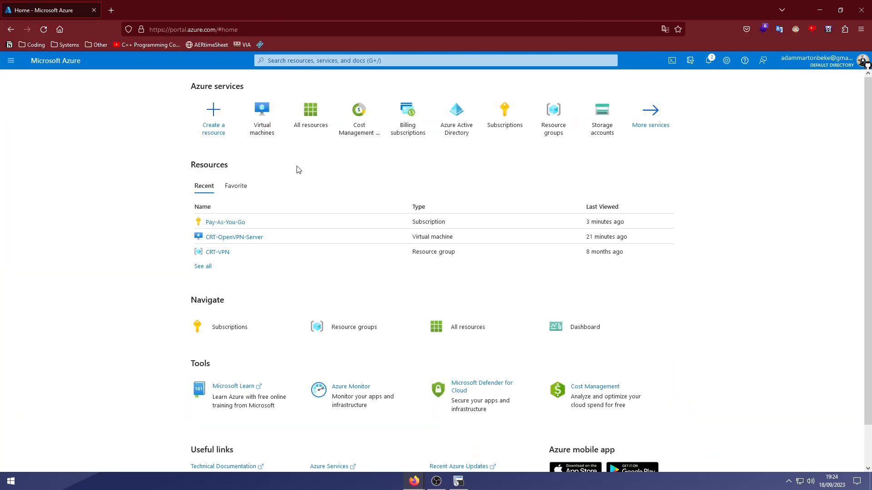
# From the Virtual machines list, start creating a new Azure virtual machine.
pyautogui.click(269, 135)
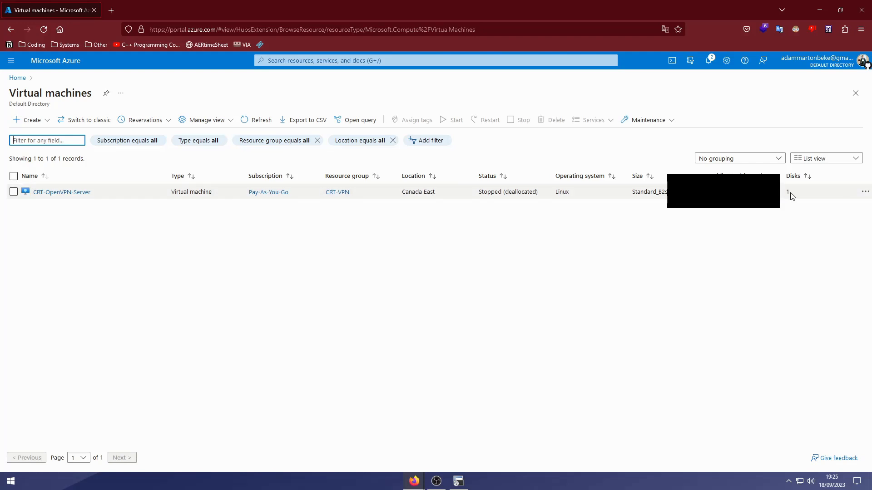
pyautogui.click(40, 120)
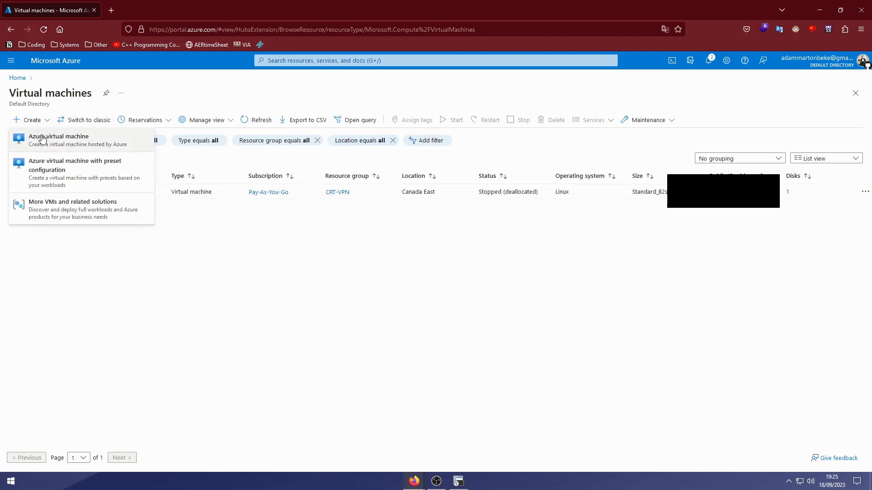
pyautogui.click(47, 143)
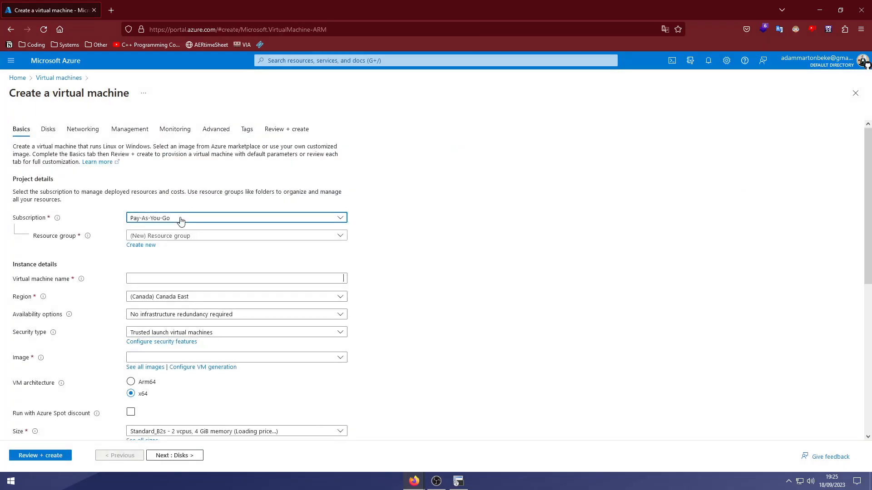
# Keep the Pay-As-You-Go subscription and create a new resource group named Wildrose-RG.
pyautogui.click(181, 218)
pyautogui.click(427, 298)
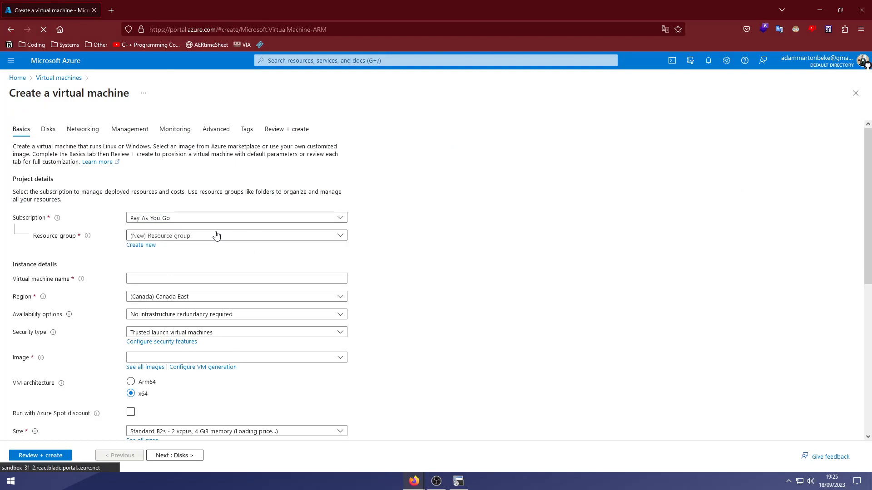
pyautogui.click(169, 237)
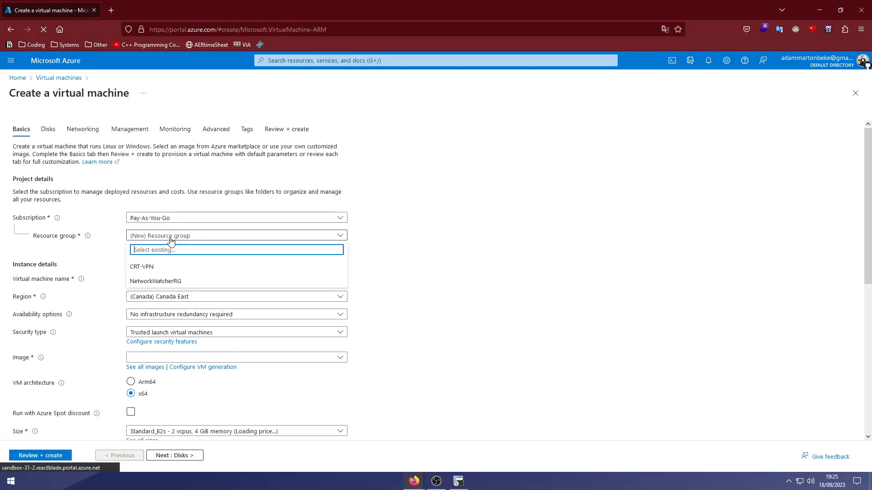
pyautogui.click(170, 271)
pyautogui.click(153, 245)
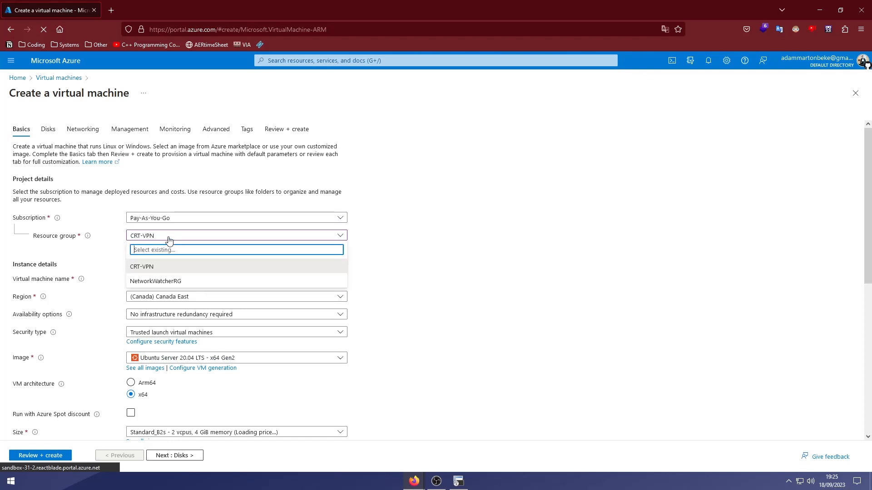
pyautogui.write('Wildrose-RG')
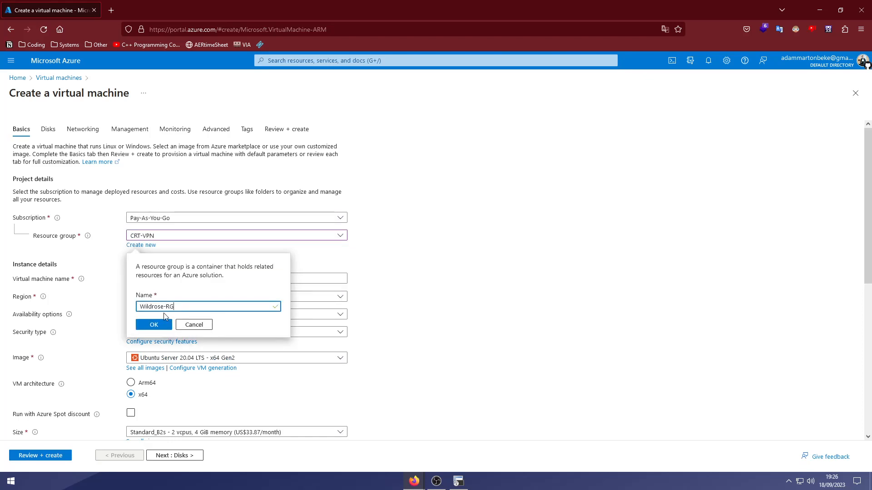
pyautogui.click(157, 326)
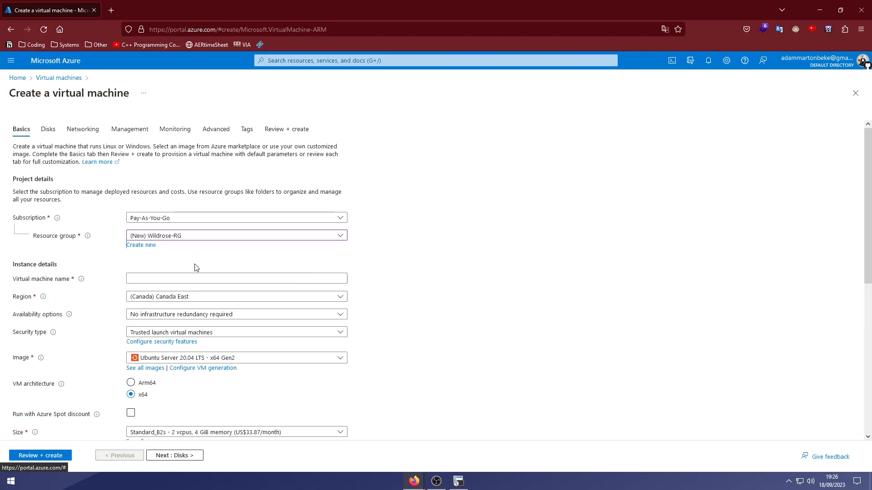
# Name the virtual machine WildroseVM and keep Canada East as the region.
pyautogui.click(187, 278)
pyautogui.write('Wi')
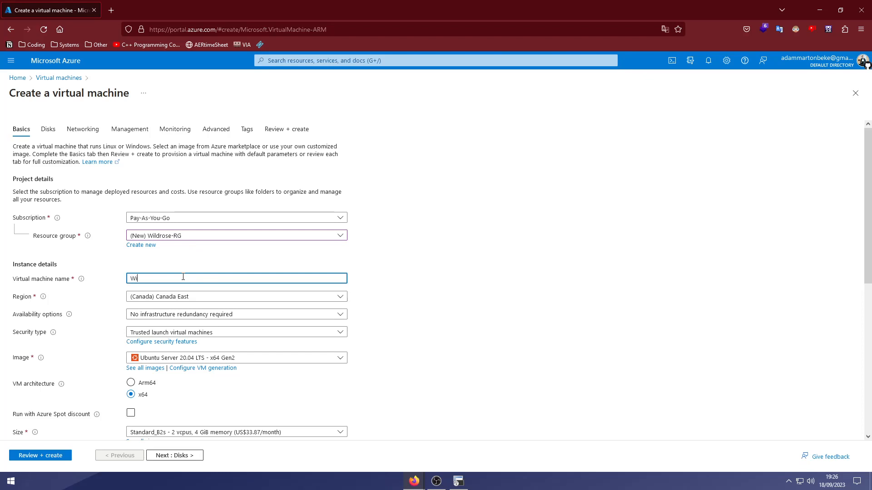
pyautogui.write('ldroseVM')
pyautogui.click(198, 296)
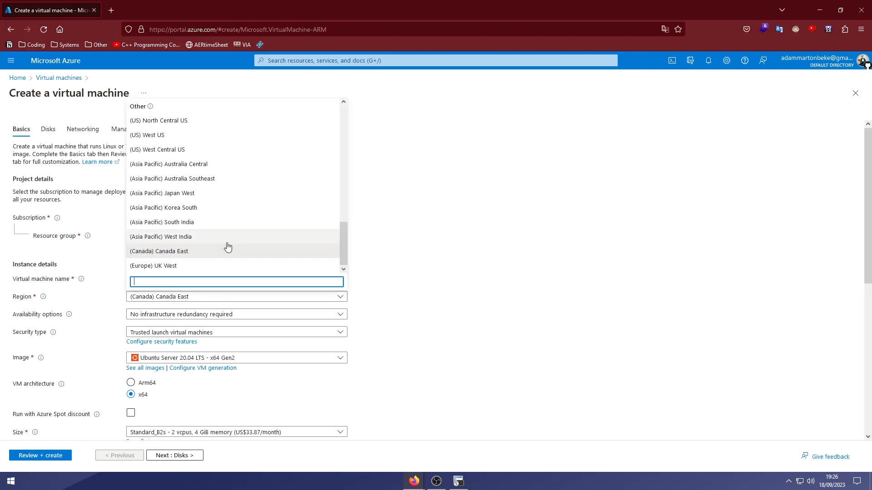
pyautogui.scroll(2, 222, 219)
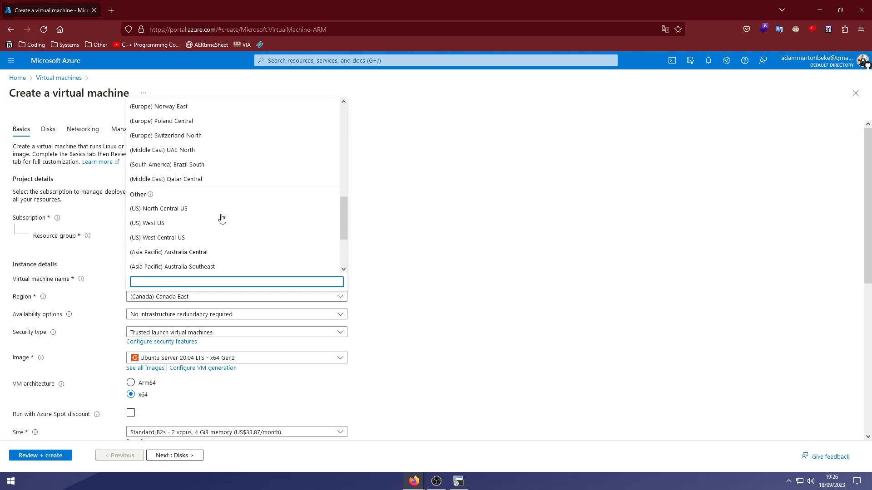
pyautogui.scroll(2, 221, 219)
pyautogui.scroll(-4, 221, 218)
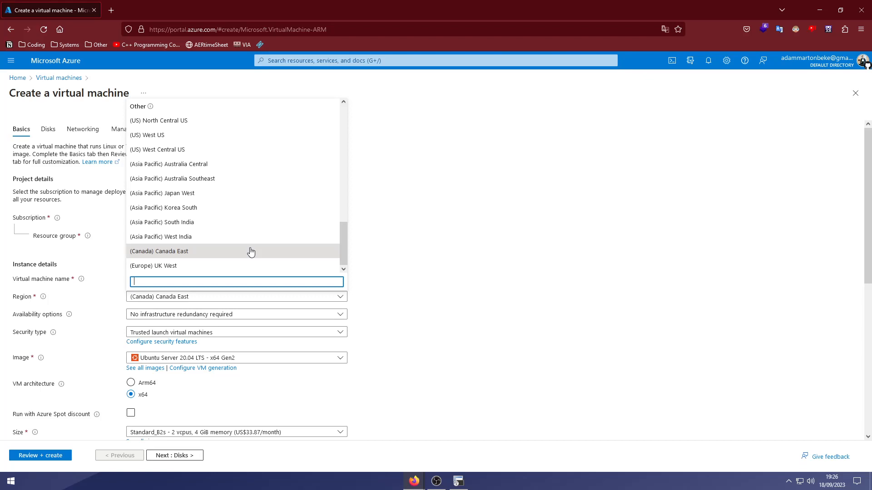
pyautogui.click(203, 254)
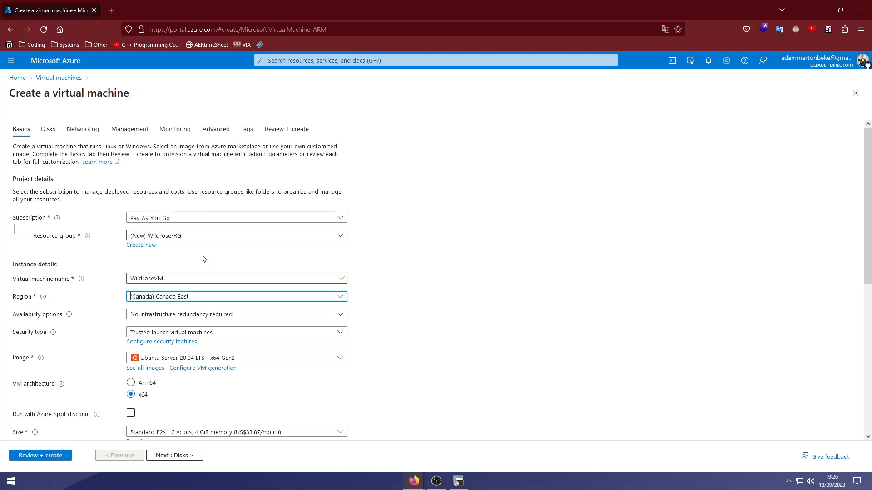
pyautogui.click(397, 289)
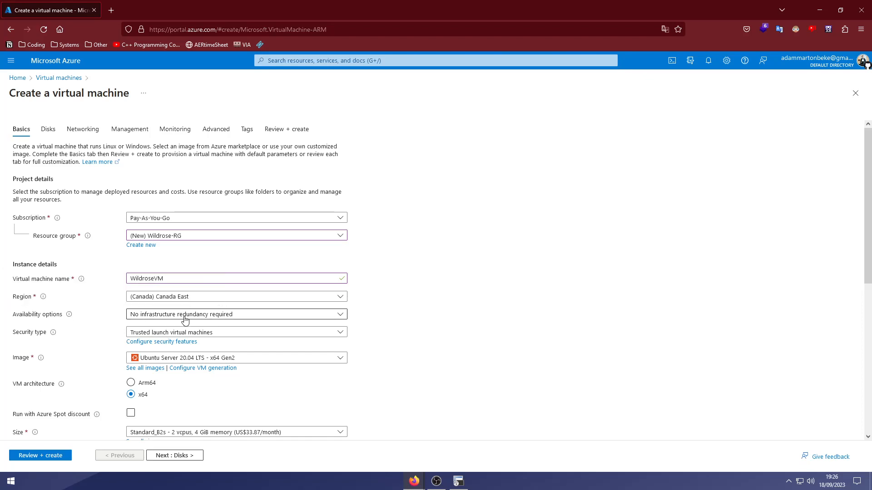
# Clear the default administrator username and enter a new admin username.
pyautogui.scroll(-2, 193, 343)
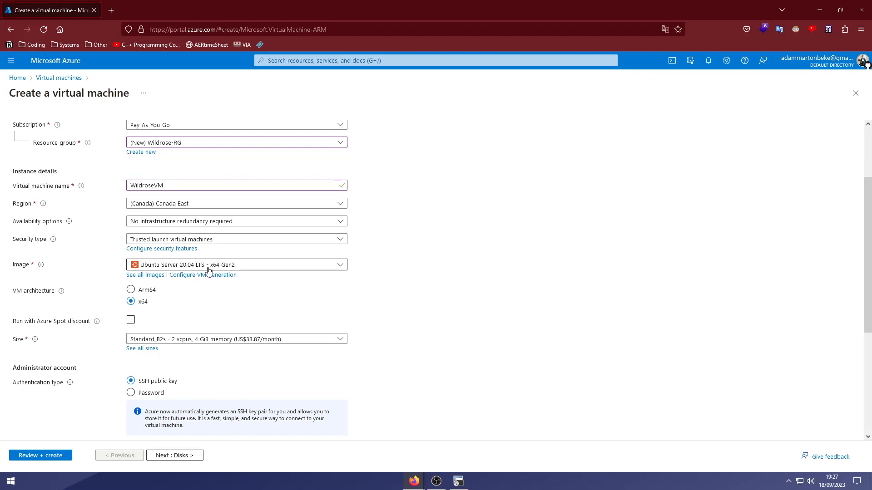
pyautogui.scroll(-1, 209, 270)
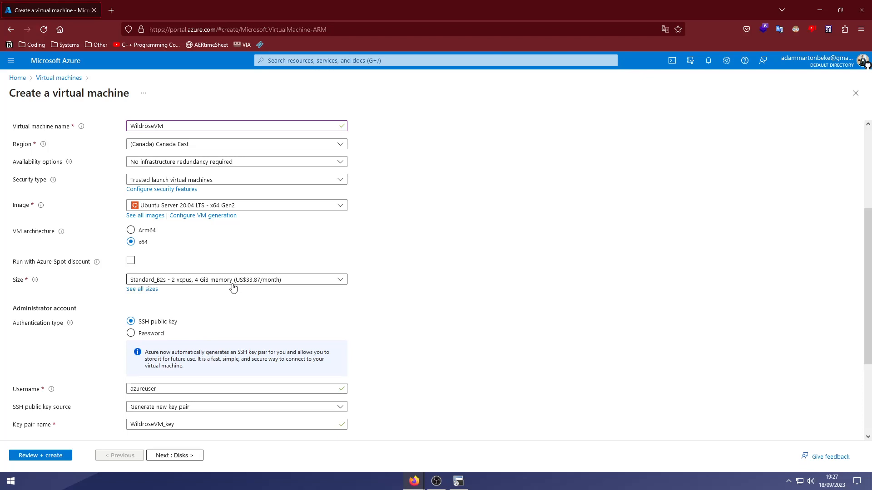
pyautogui.scroll(-2, 372, 305)
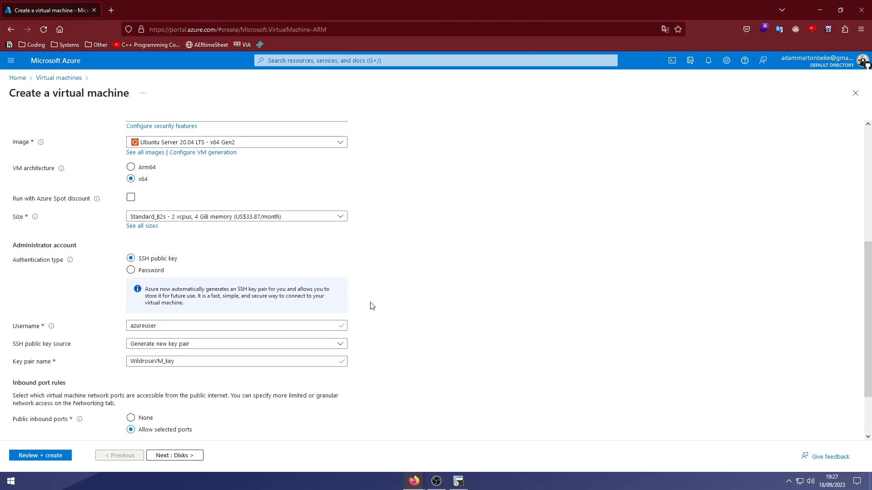
pyautogui.scroll(-1, 373, 305)
pyautogui.scroll(-1, 373, 306)
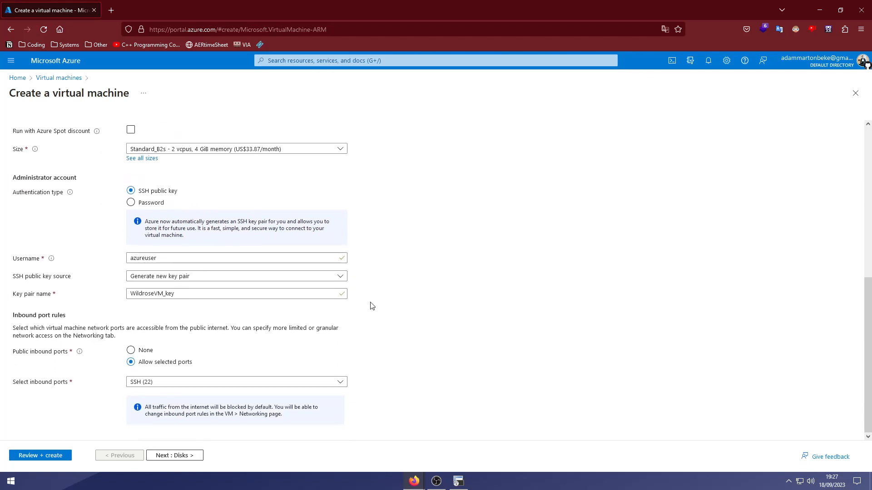
pyautogui.click(182, 257)
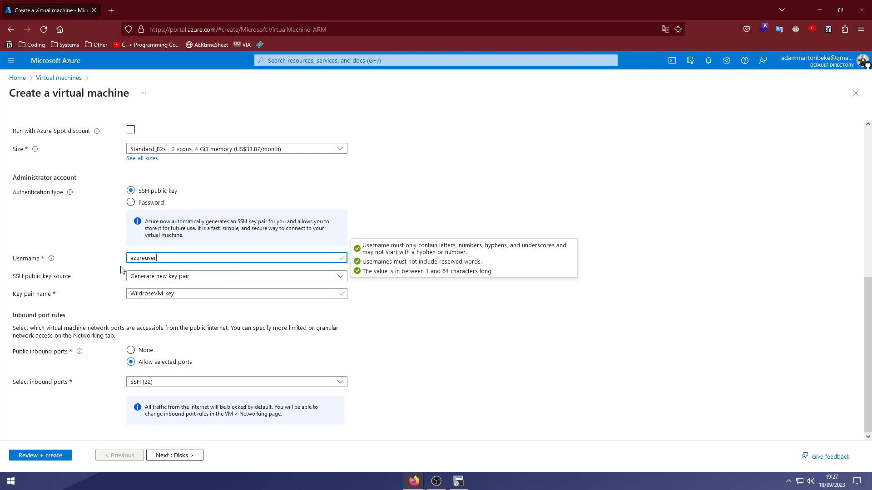
pyautogui.hotkey('ctrl', 'a')
pyautogui.press('BackSpace')
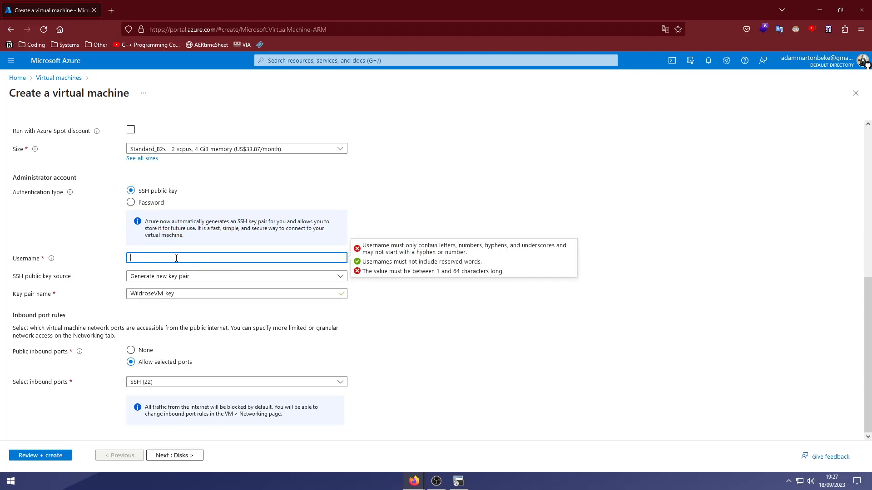
pyautogui.write('wildroseuser')
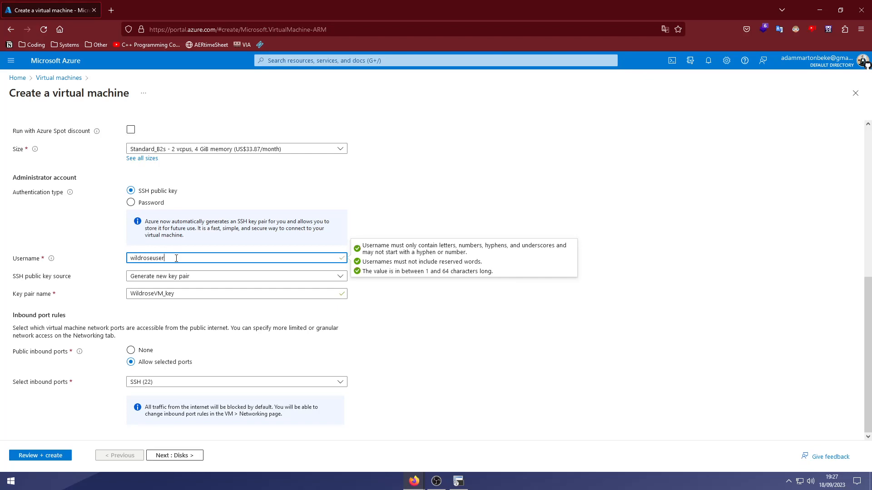
# Keep generating a new SSH key pair and allow the selected inbound port SSH (22).
pyautogui.click(191, 276)
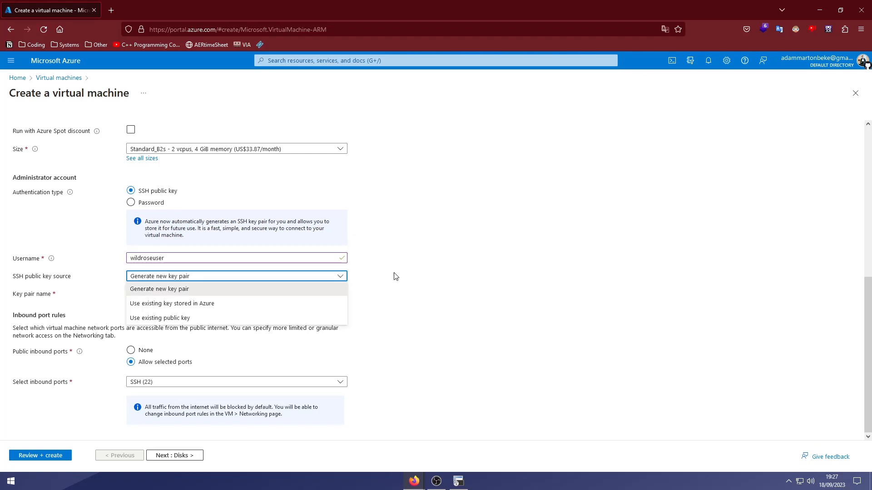
pyautogui.click(395, 276)
pyautogui.click(187, 294)
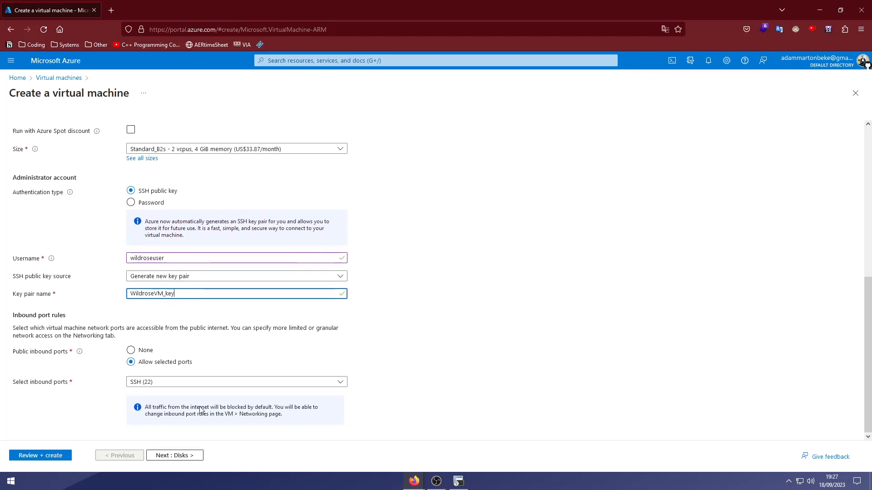
pyautogui.click(130, 353)
pyautogui.click(130, 360)
# Keep the 30 GiB OS disk size and set the disk type to Standard SSD (locally-redundant).
pyautogui.click(183, 456)
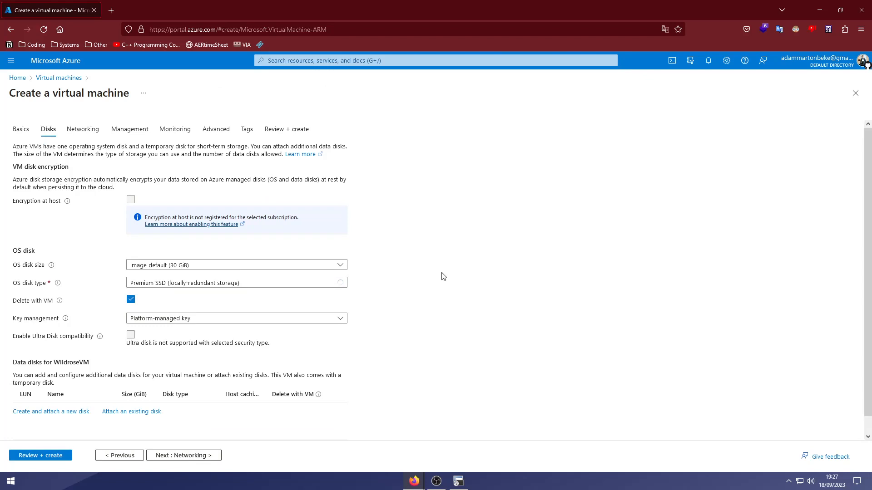
pyautogui.scroll(-1, 80, 233)
pyautogui.click(163, 251)
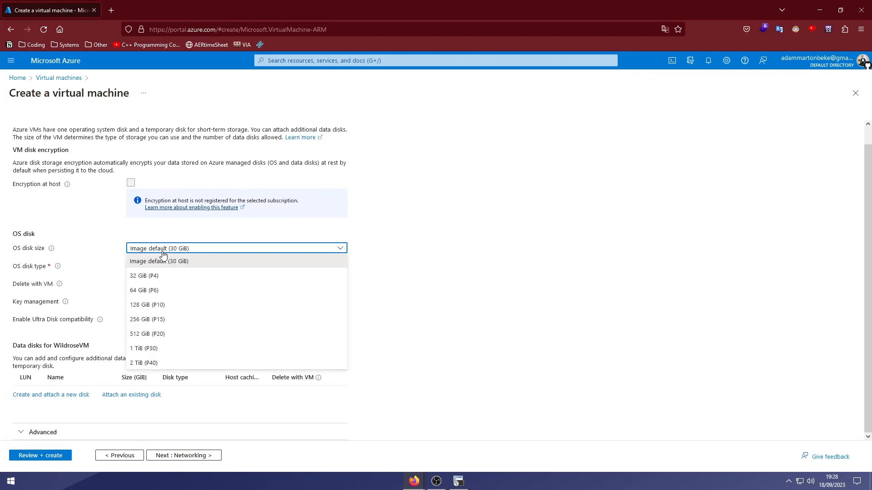
pyautogui.click(400, 259)
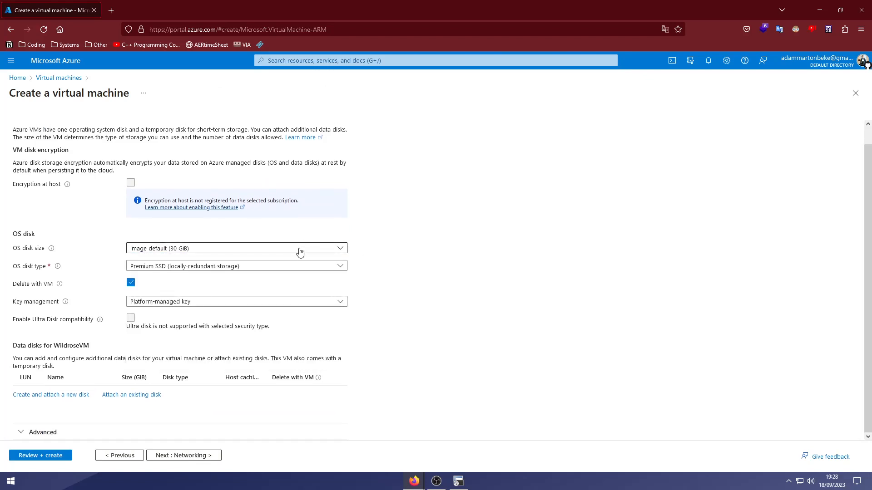
pyautogui.click(300, 253)
pyautogui.click(408, 257)
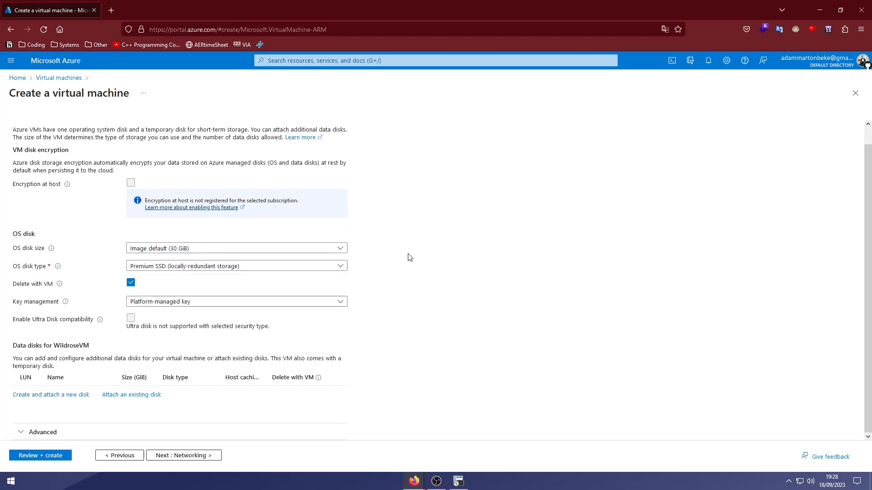
pyautogui.click(209, 268)
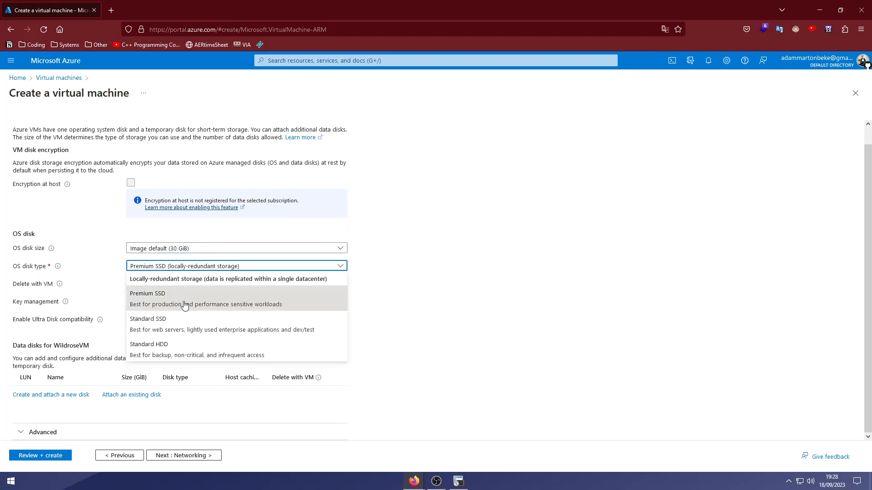
pyautogui.click(188, 332)
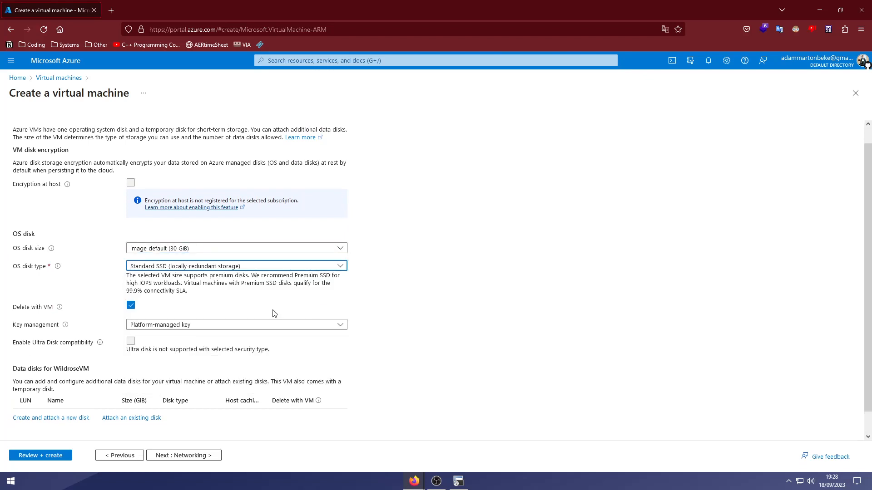
pyautogui.scroll(-1, 204, 305)
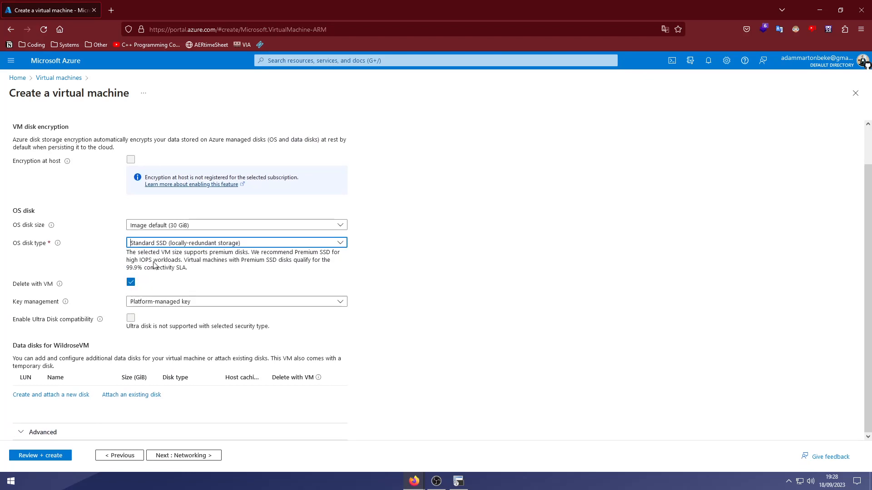
pyautogui.click(182, 455)
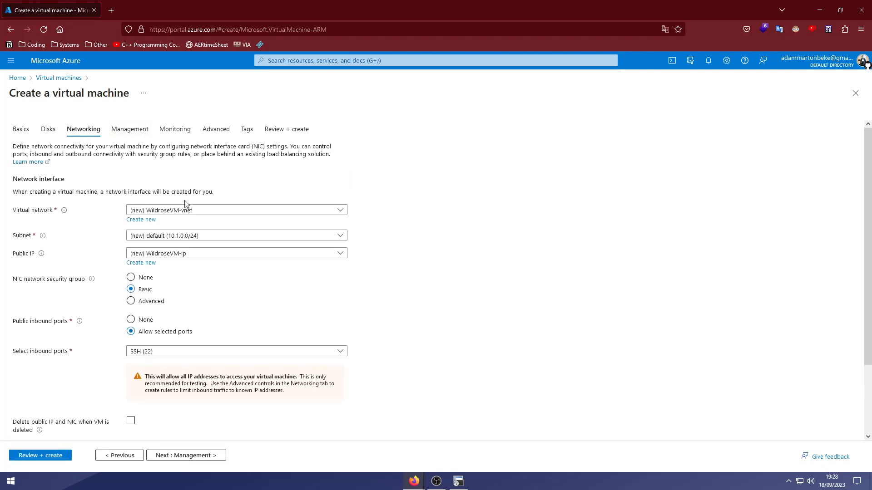
# Keep the new WildroseVM-vnet network, 10.1.0.0/24 subnet and WildroseVM-ip public IP.
pyautogui.click(193, 209)
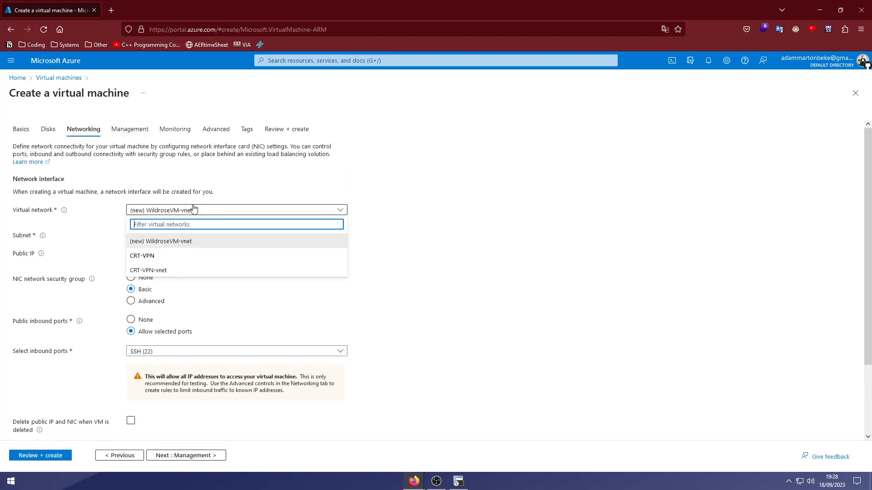
pyautogui.click(382, 226)
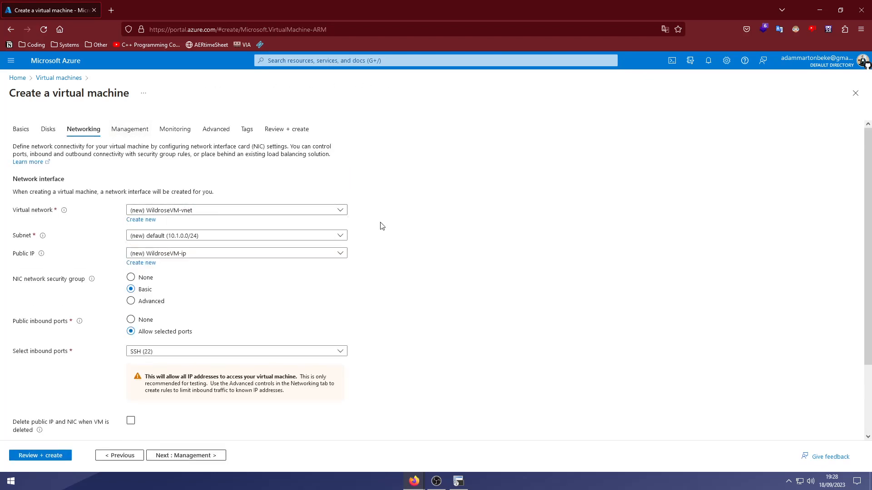
pyautogui.click(195, 236)
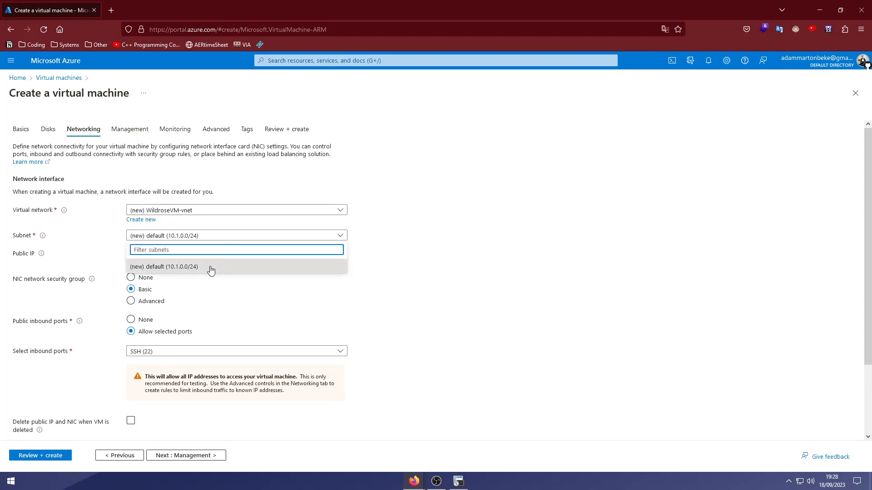
pyautogui.click(384, 281)
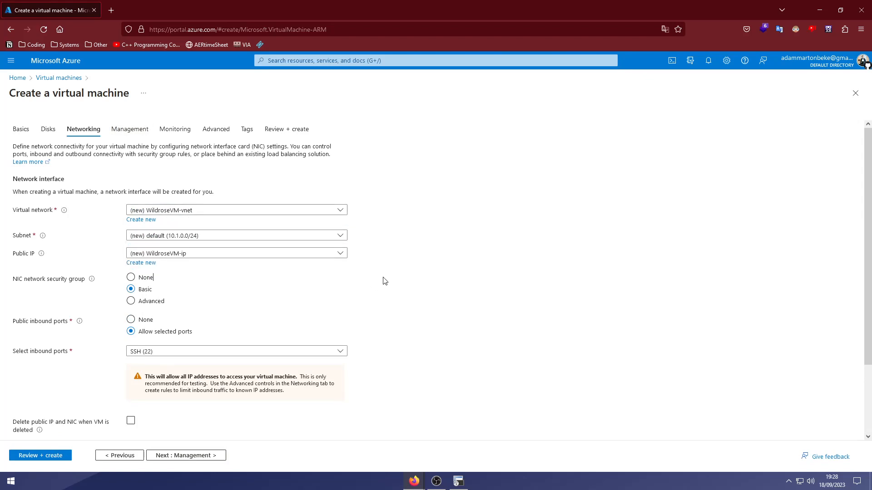
pyautogui.click(191, 254)
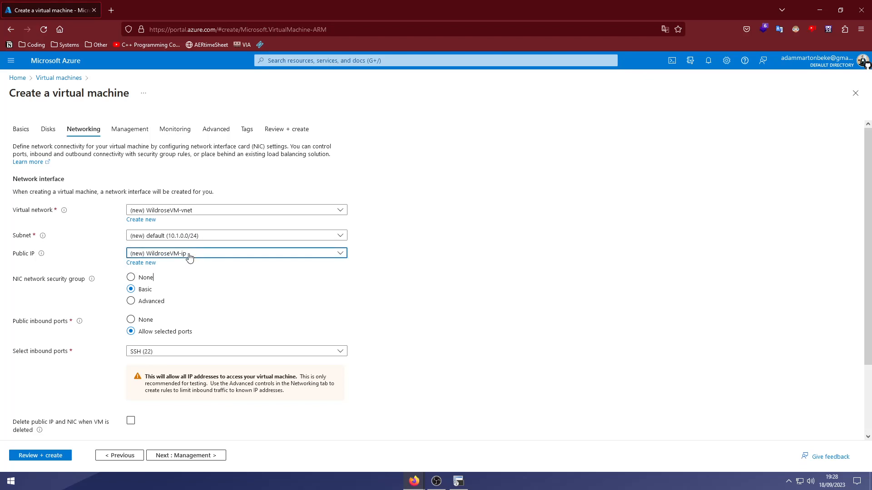
pyautogui.click(383, 270)
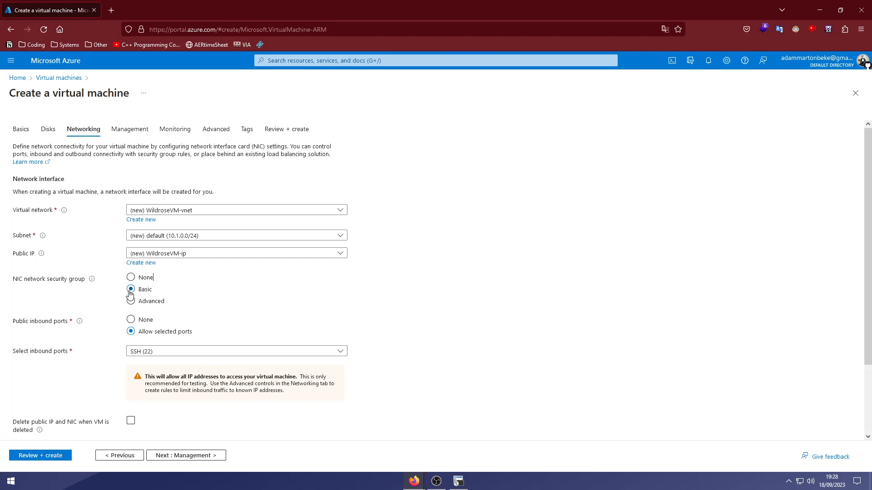
# Enable 'Delete public IP and NIC when VM is deleted'.
pyautogui.scroll(-2, 105, 308)
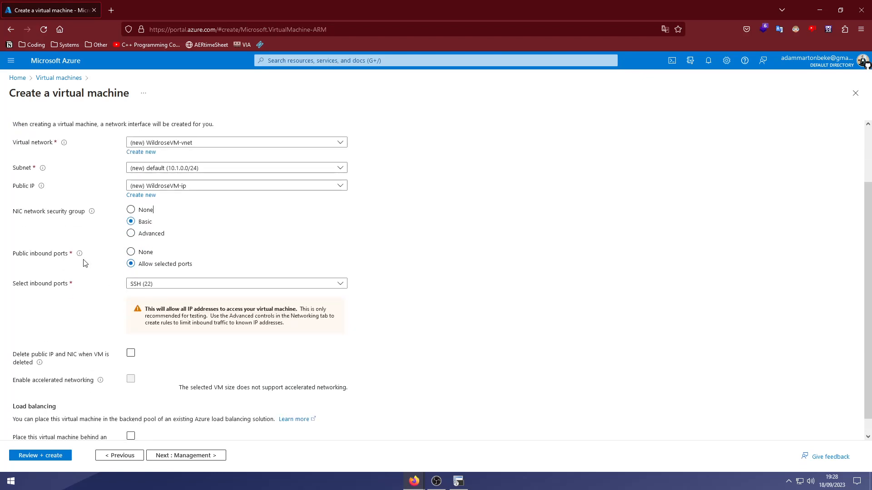
pyautogui.scroll(-1, 86, 298)
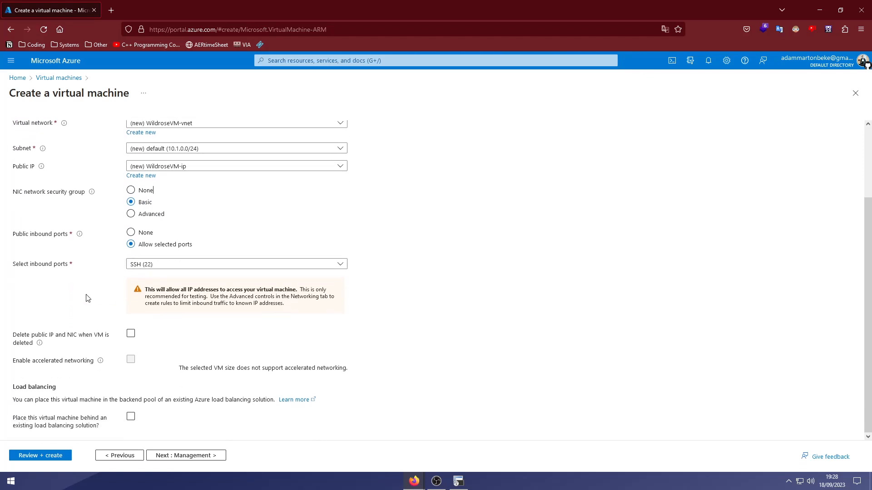
pyautogui.click(131, 337)
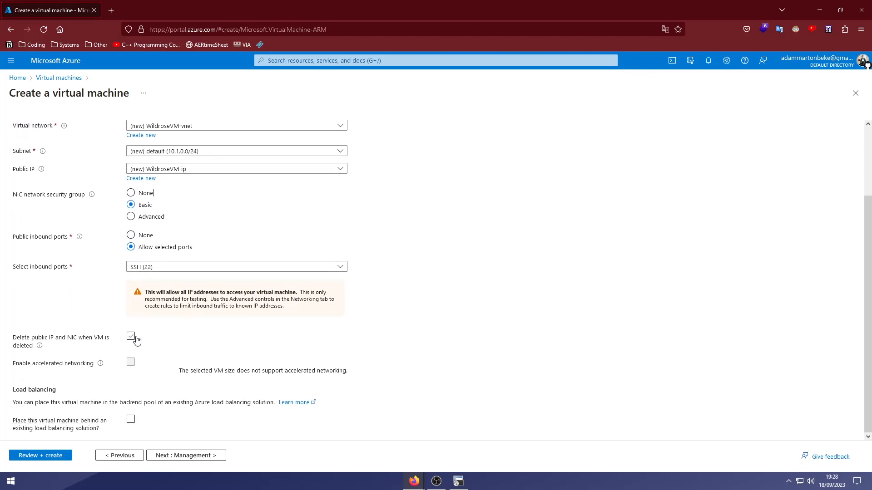
pyautogui.click(131, 336)
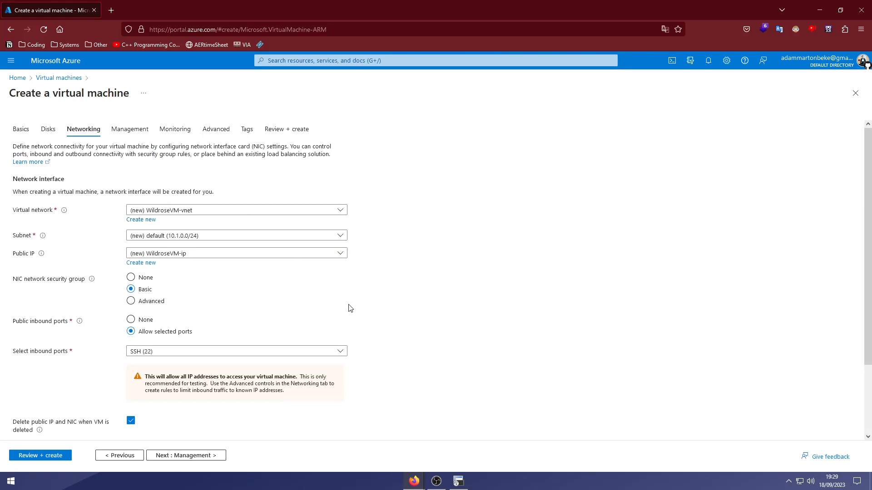
pyautogui.scroll(-2, 423, 335)
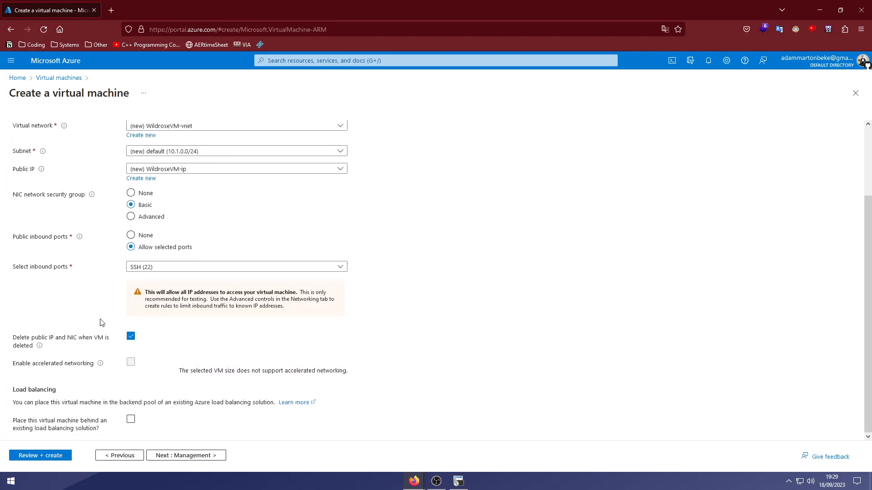
# Advance through Management, Monitoring and Advanced tabs to Review + create with validation passed.
pyautogui.click(181, 456)
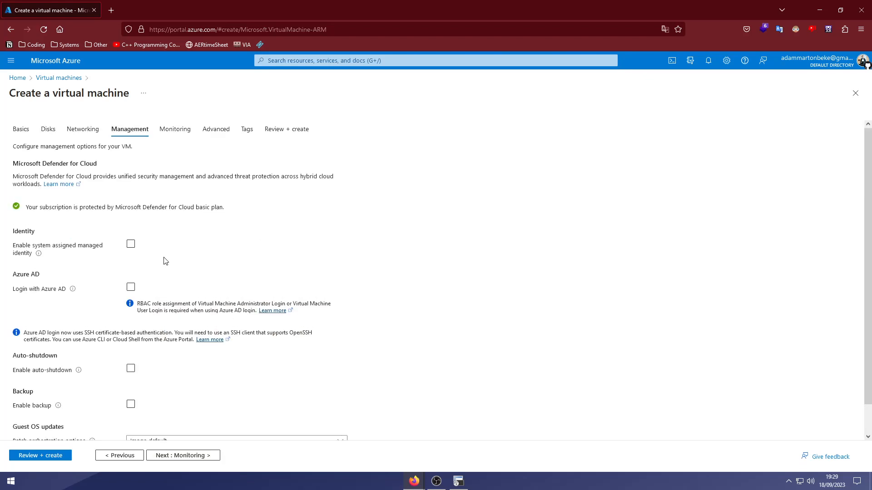
pyautogui.scroll(-1, 165, 295)
pyautogui.click(171, 455)
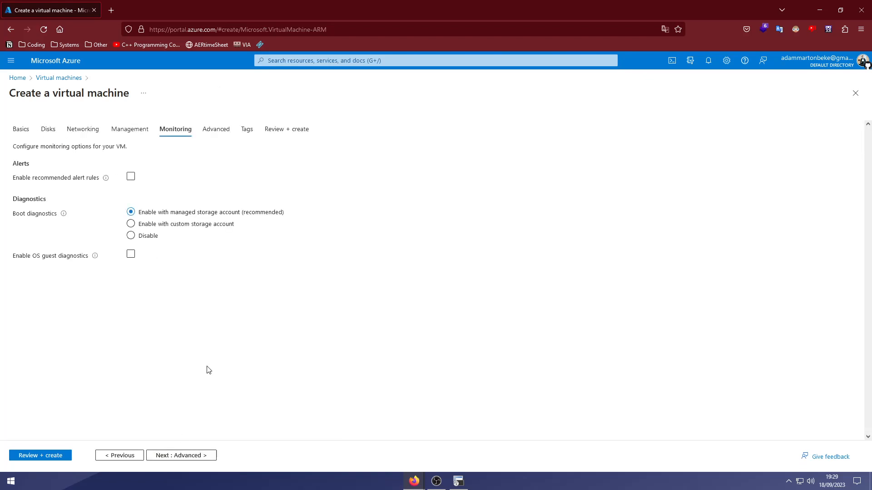
pyautogui.click(187, 454)
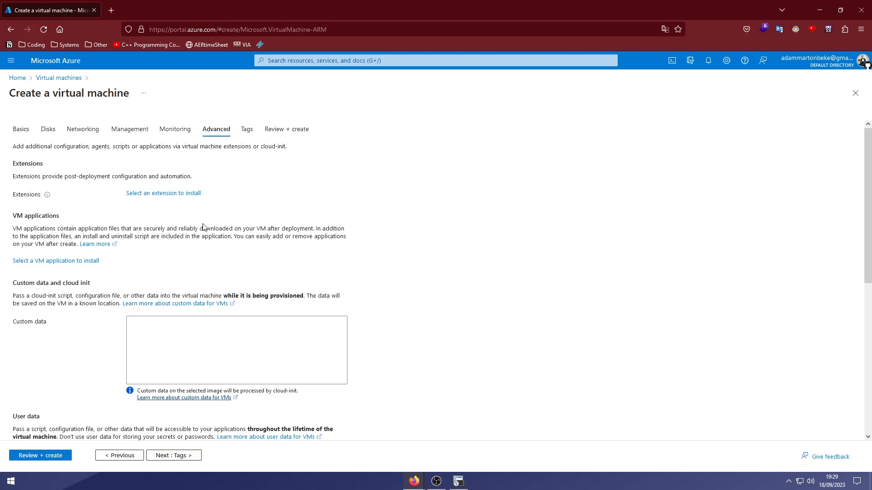
pyautogui.scroll(-1, 204, 227)
pyautogui.scroll(-5, 204, 228)
pyautogui.scroll(4, 195, 273)
pyautogui.click(194, 272)
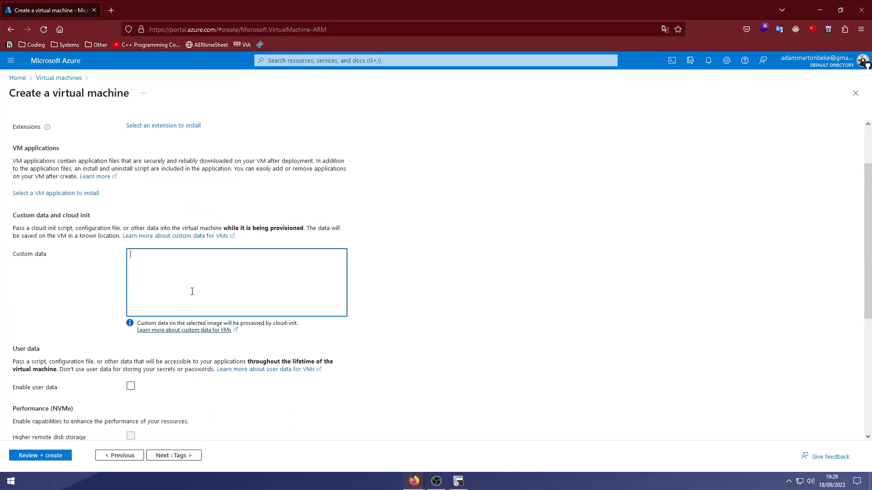
pyautogui.scroll(2, 192, 291)
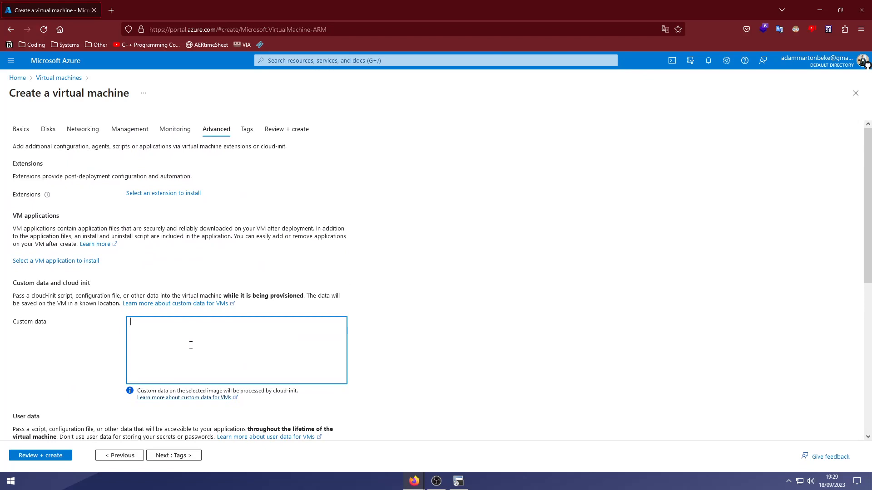
pyautogui.click(203, 455)
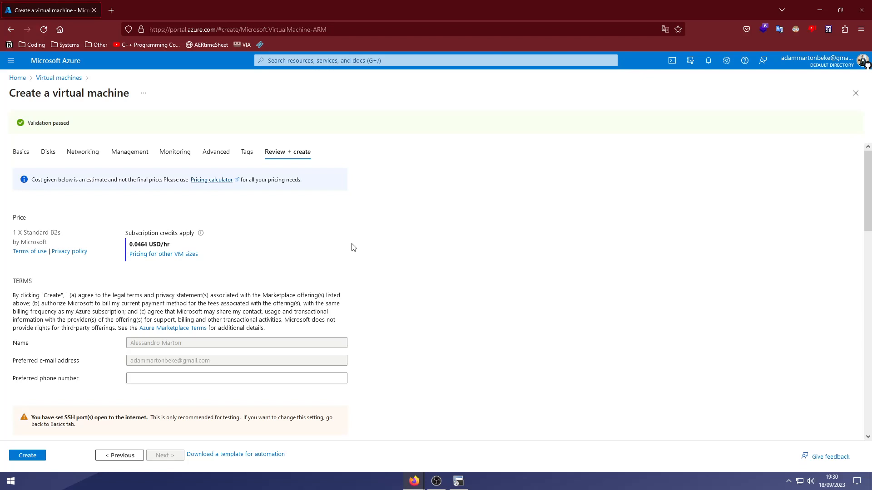
# Review the Review + create summary and start creating the WildroseVM virtual machine.
pyautogui.scroll(-20, 353, 247)
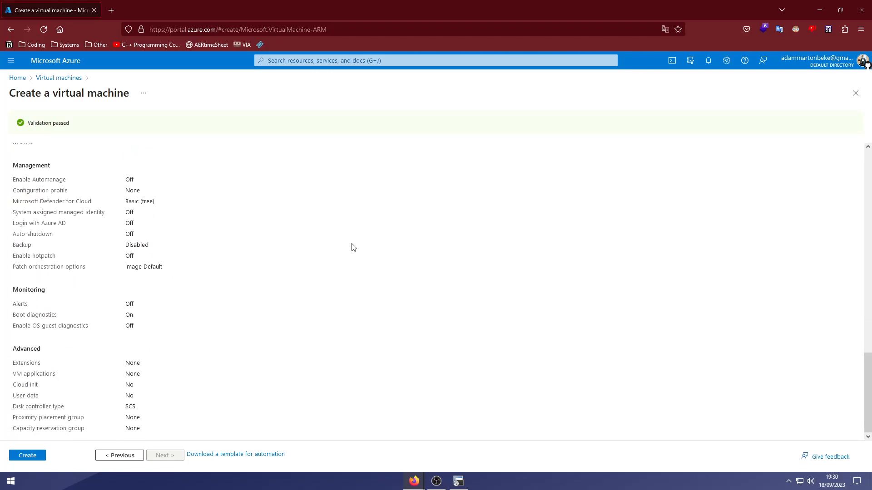
pyautogui.scroll(20, 353, 247)
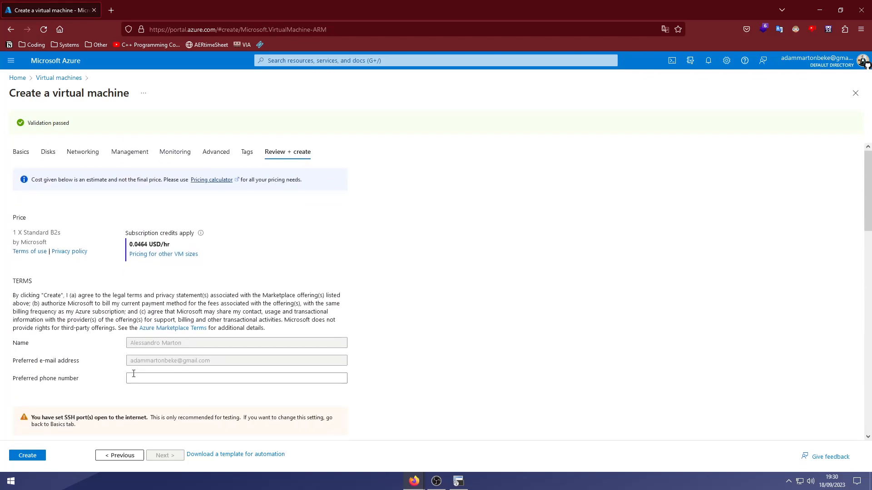
pyautogui.click(35, 459)
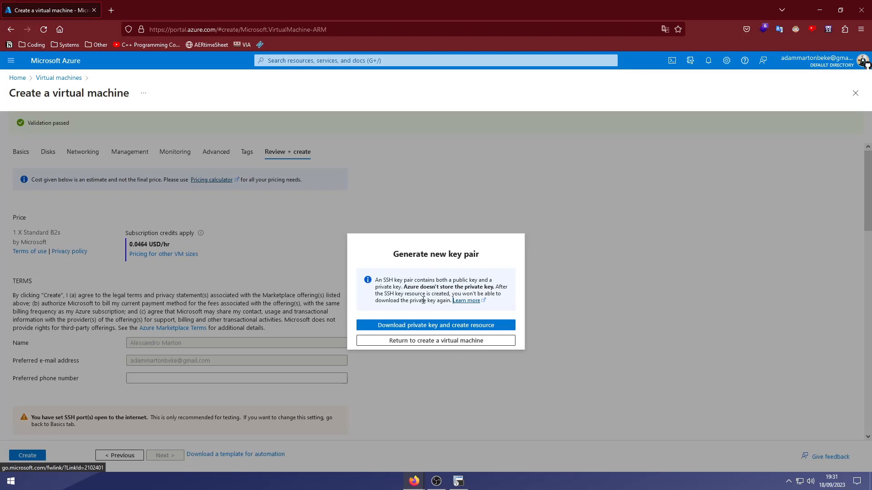
# Download the WildroseVM_key.pem private key and create the VM resource.
pyautogui.click(411, 289)
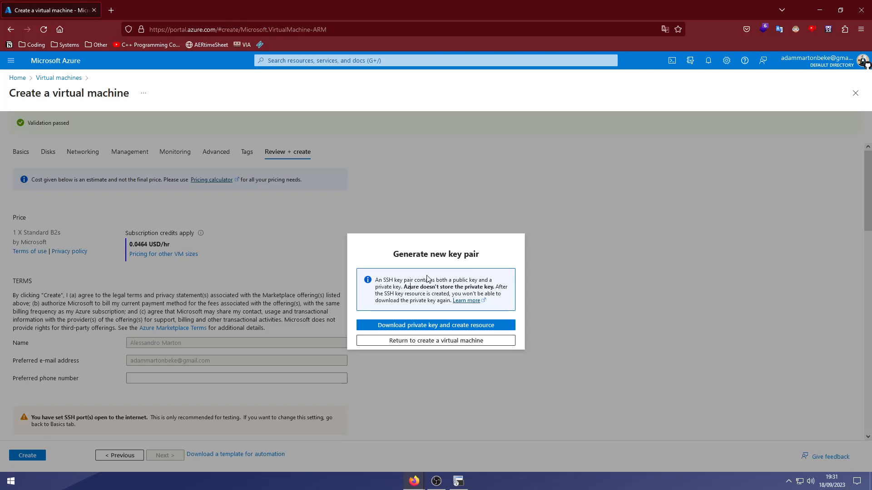
pyautogui.click(445, 327)
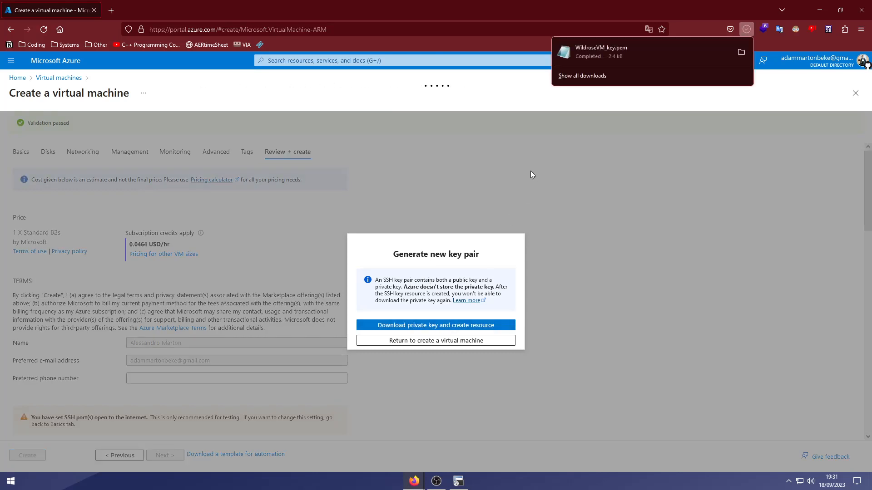
pyautogui.click(741, 52)
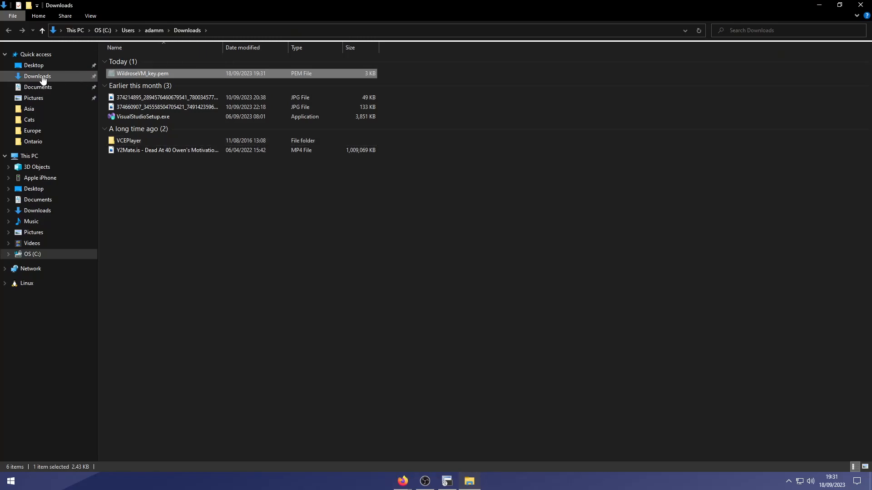
# Paste WildroseVM_key.pem onto the Desktop and return to the Azure deployment page.
pyautogui.click(34, 65)
pyautogui.hotkey('ctrl', 'v')
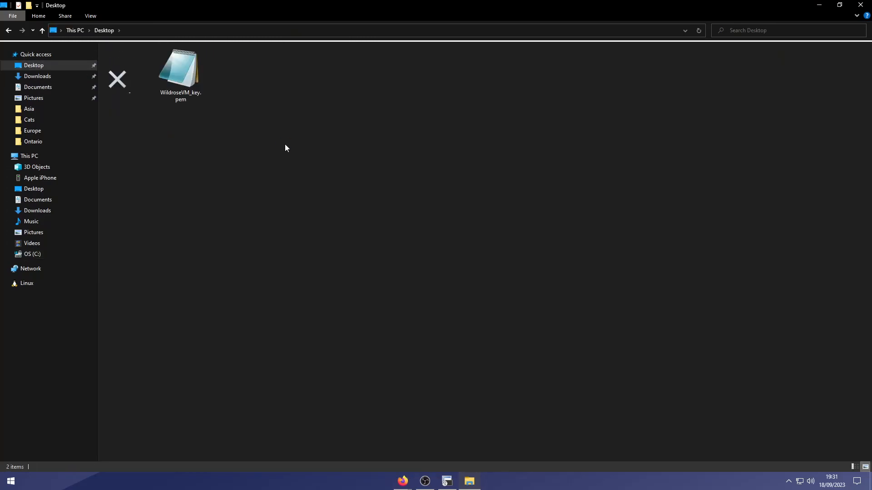
pyautogui.hotkey('alt', 'Tab')
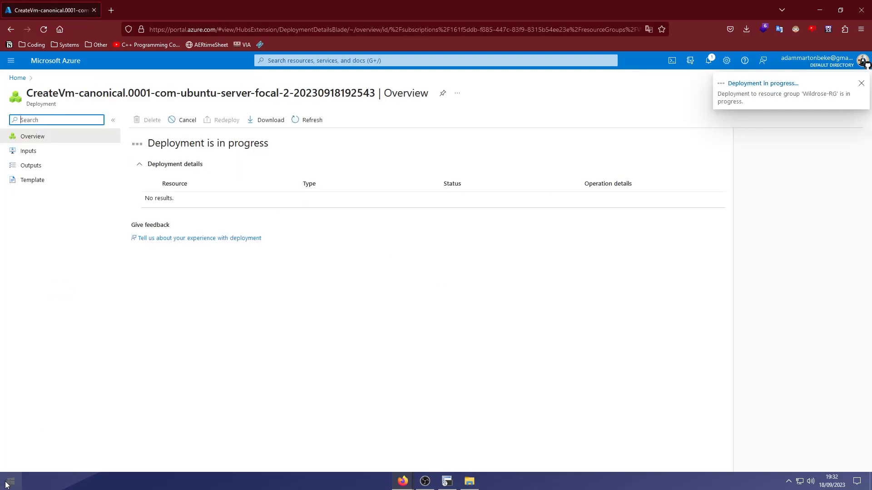
# Launch PuTTY from the Start menu while the WildroseVM deployment runs.
pyautogui.press('super')
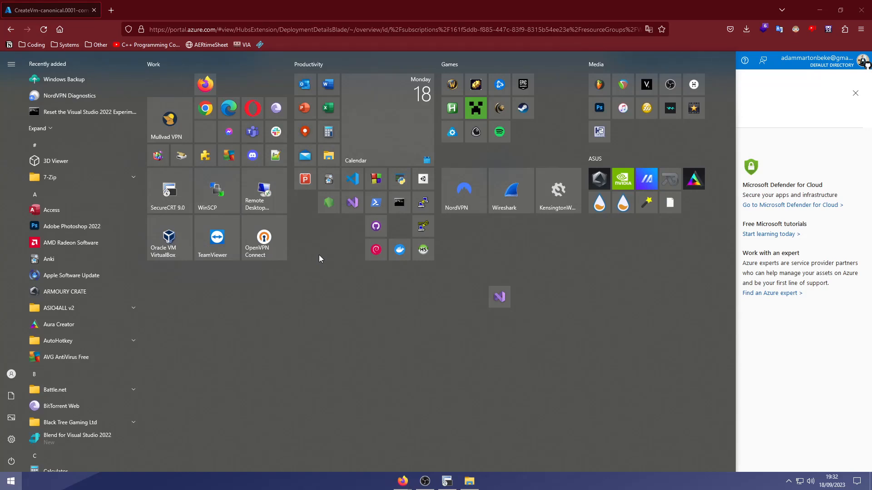
pyautogui.click(429, 206)
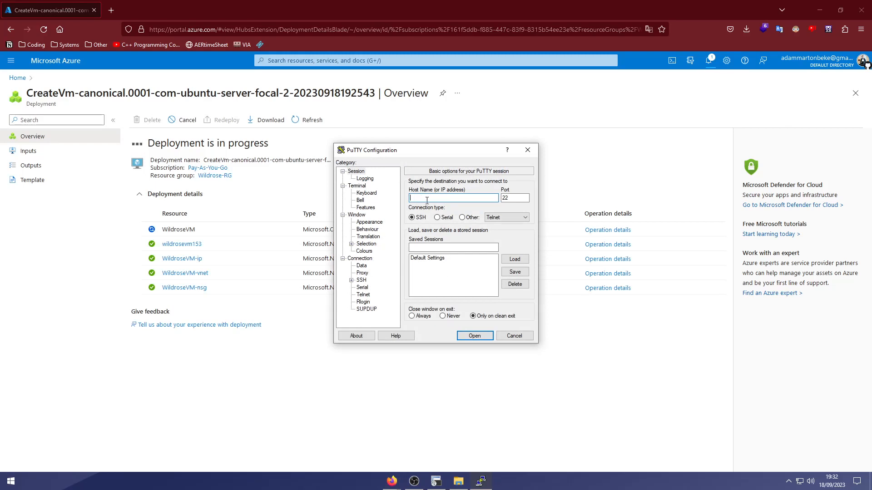
# Choose the Desktop's prikey.ppk under Connection > SSH > Auth, then close PuTTY without connecting.
pyautogui.click(361, 280)
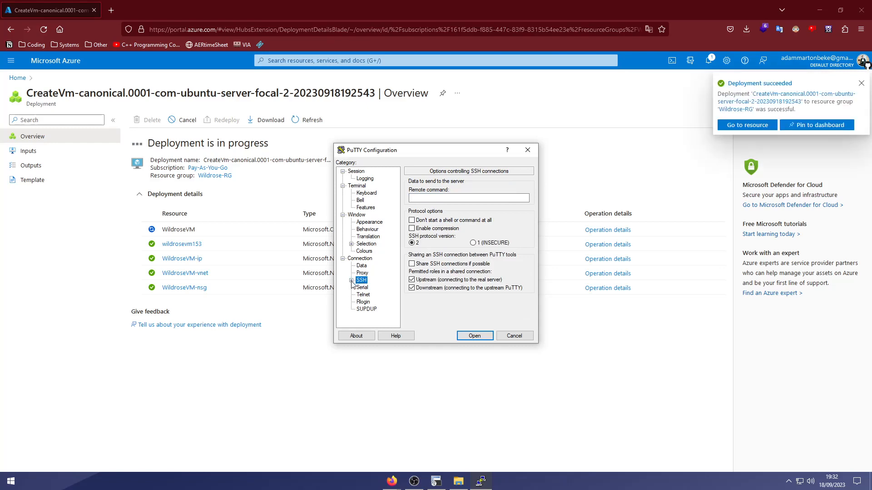
pyautogui.click(352, 281)
pyautogui.click(370, 287)
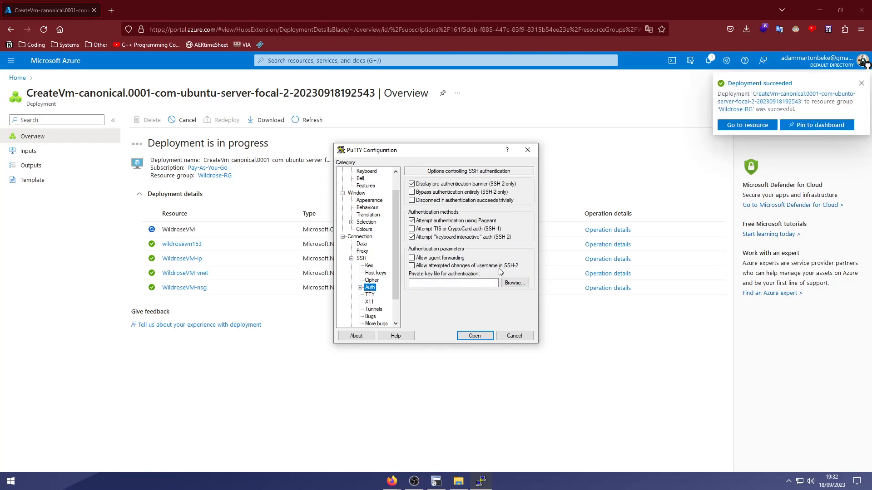
pyautogui.click(515, 283)
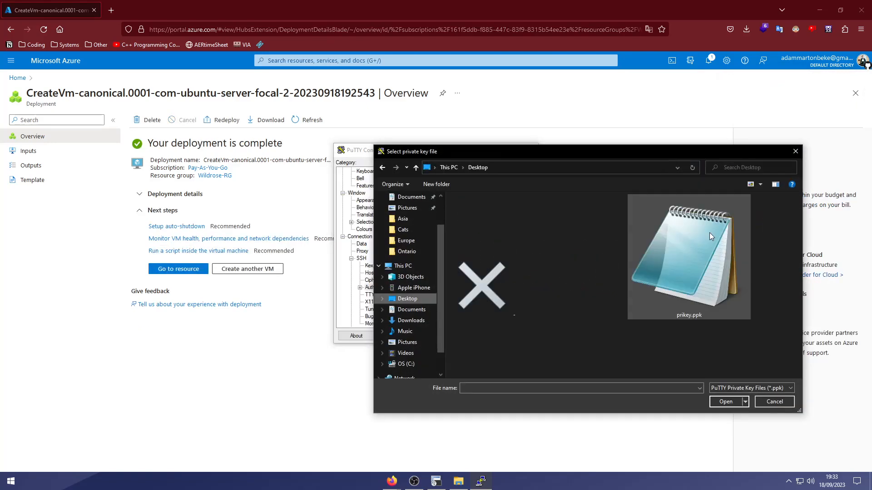
pyautogui.doubleClick(710, 233)
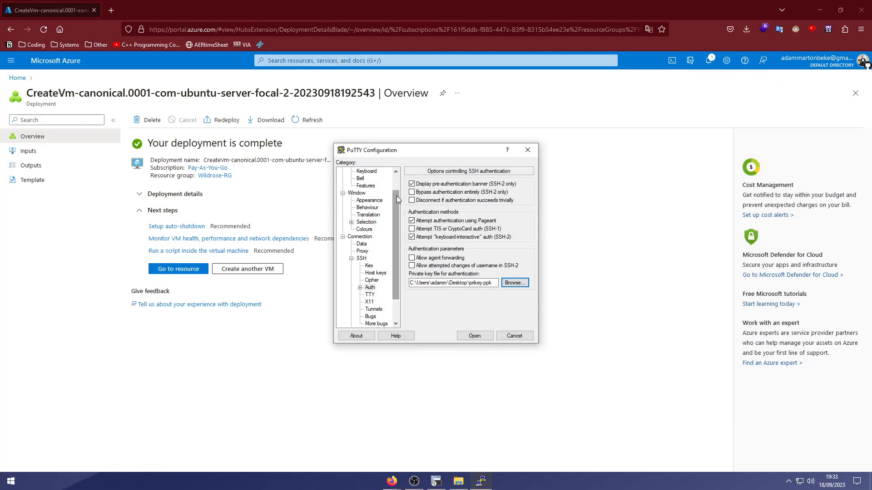
pyautogui.scroll(1, 396, 195)
pyautogui.click(356, 171)
pyautogui.click(432, 198)
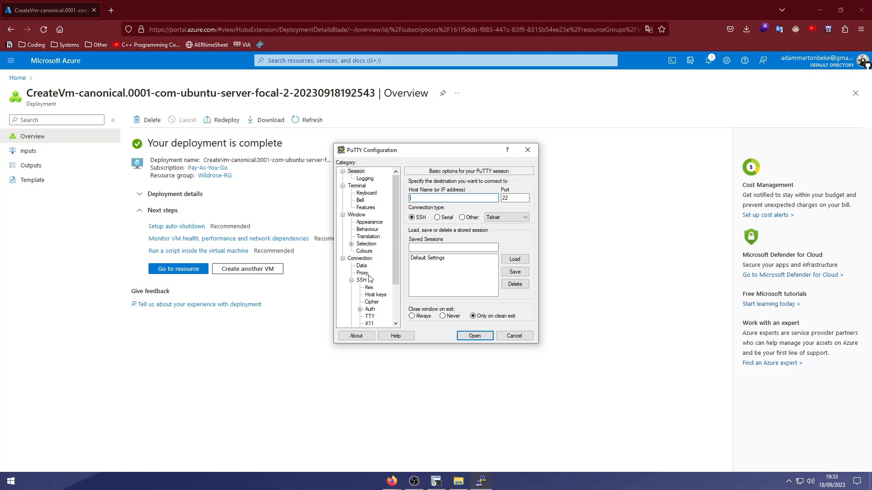
pyautogui.click(369, 309)
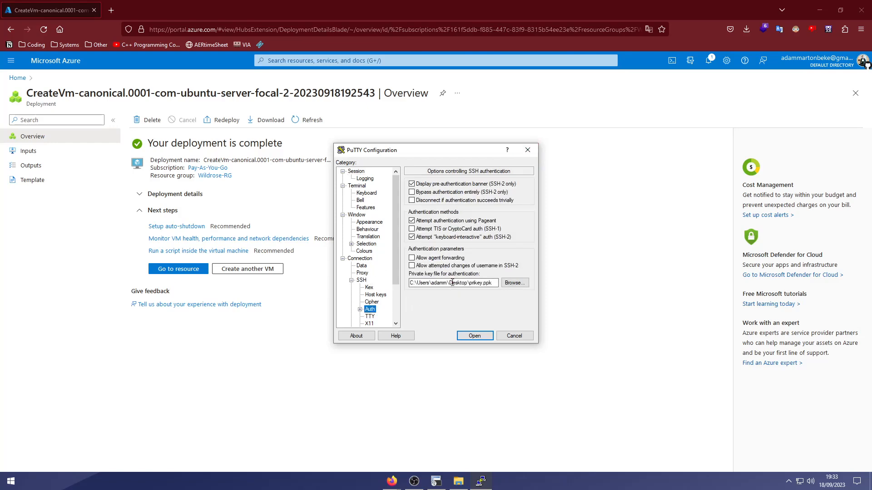
pyautogui.click(528, 150)
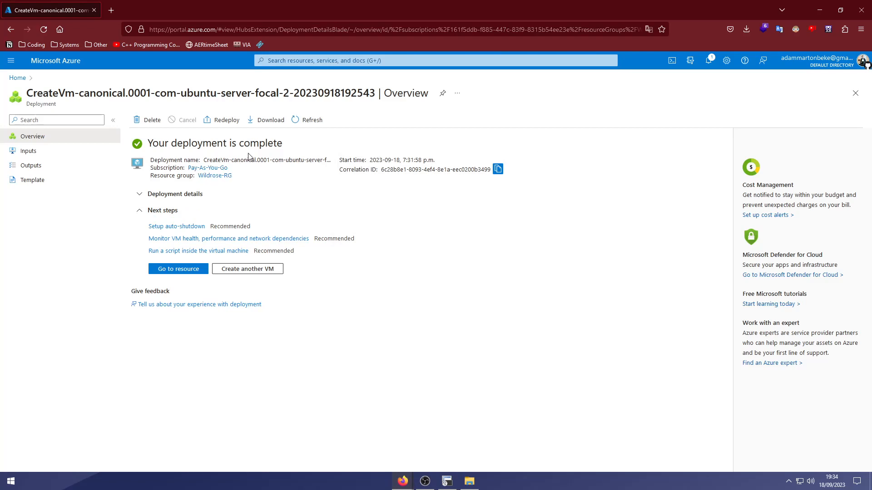
# Open the WildroseVM resource page and copy its public IP 20.175.41.38.
pyautogui.click(187, 270)
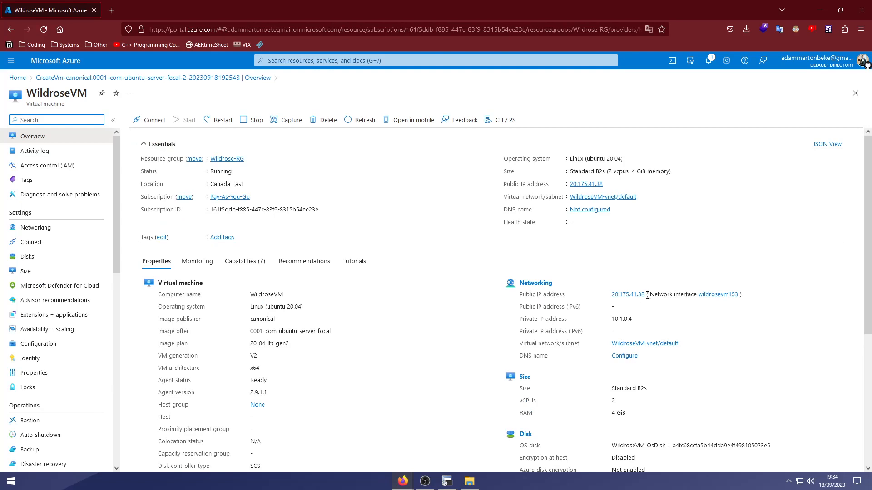
pyautogui.moveTo(646, 298); pyautogui.dragTo(611, 299)
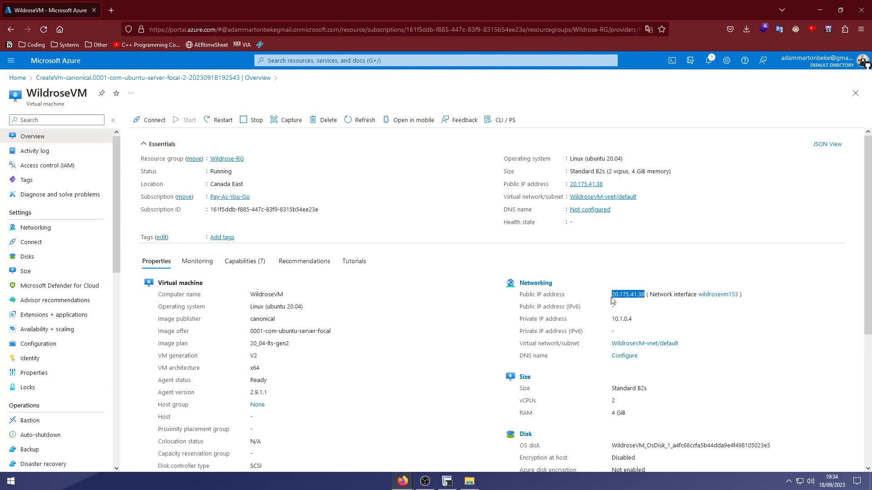
pyautogui.click(447, 481)
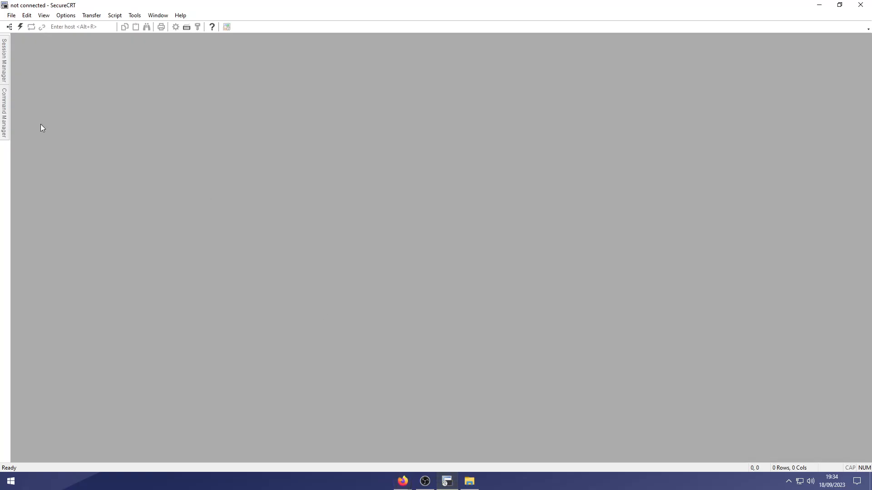
# Create a new SecureCRT session for the VM's address, named WildroseVM.
pyautogui.moveTo(2, 75)
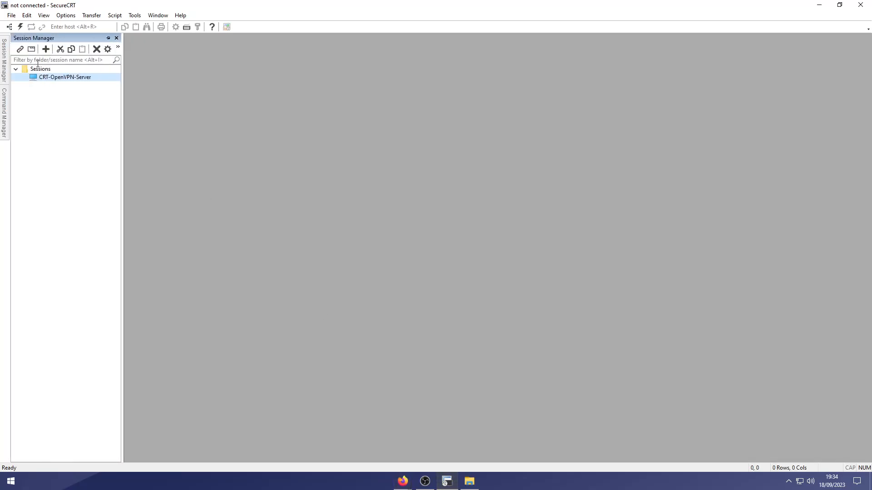
pyautogui.click(46, 49)
pyautogui.click(452, 302)
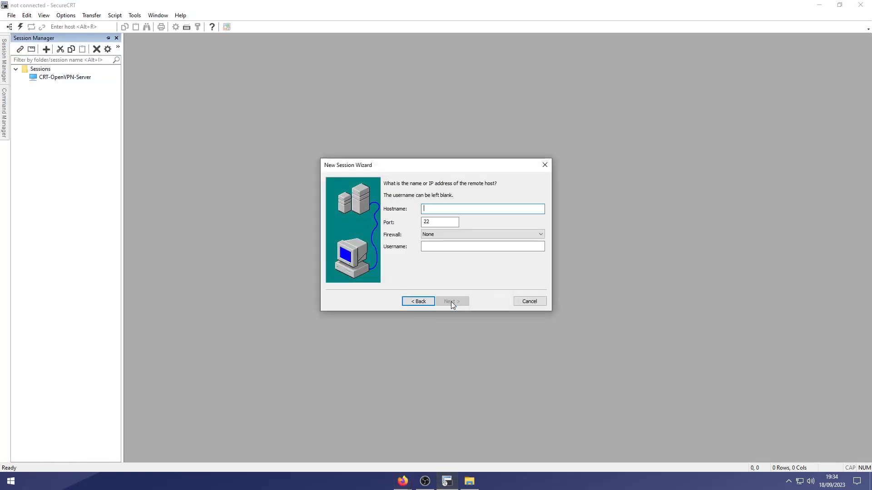
pyautogui.hotkey('alt', 'Tab')
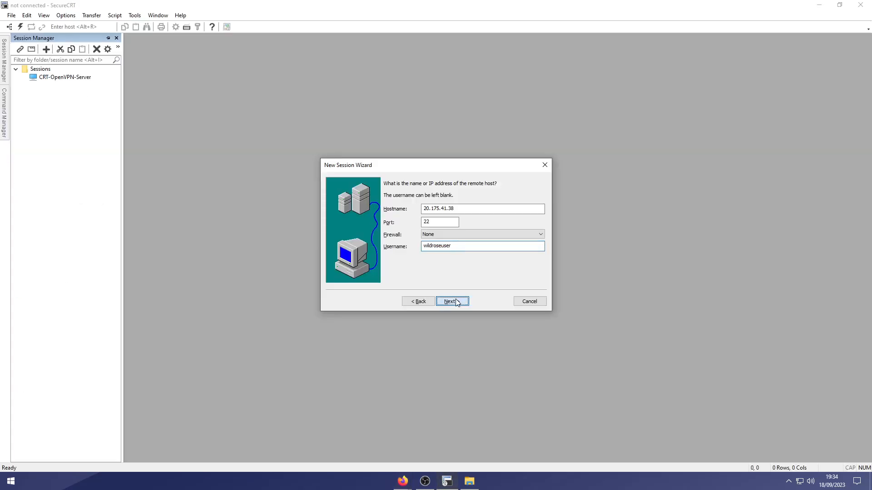
pyautogui.click(456, 302)
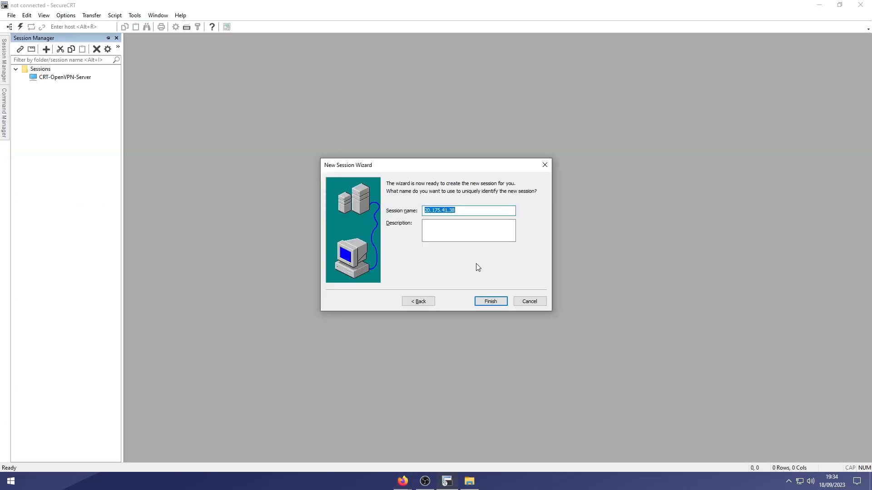
pyautogui.click(488, 303)
pyautogui.write('Wildro')
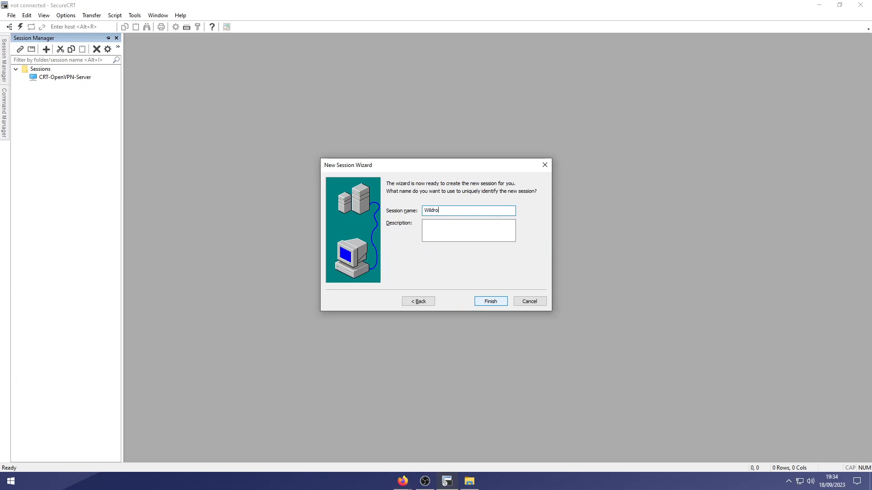
pyautogui.write('seVM')
pyautogui.click(492, 303)
# Accept the host key, set WildroseVM_key.pem as the identity file, and connect to WildroseVM.
pyautogui.click(419, 256)
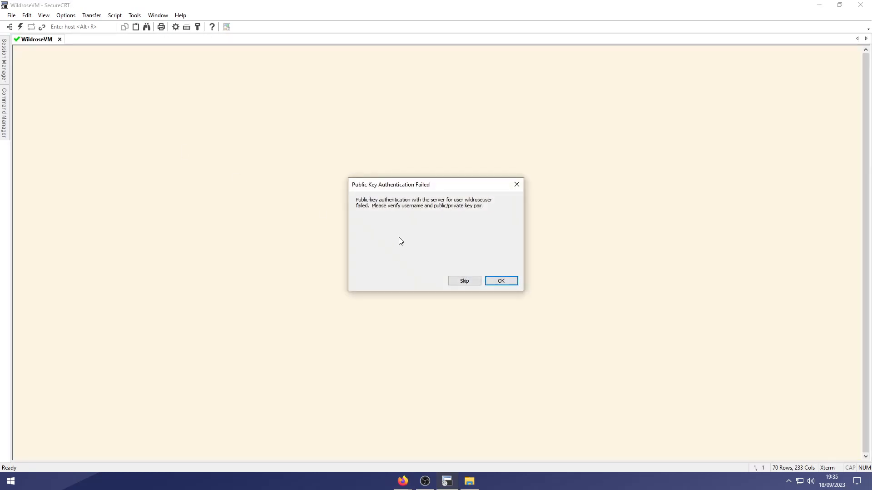
pyautogui.click(502, 281)
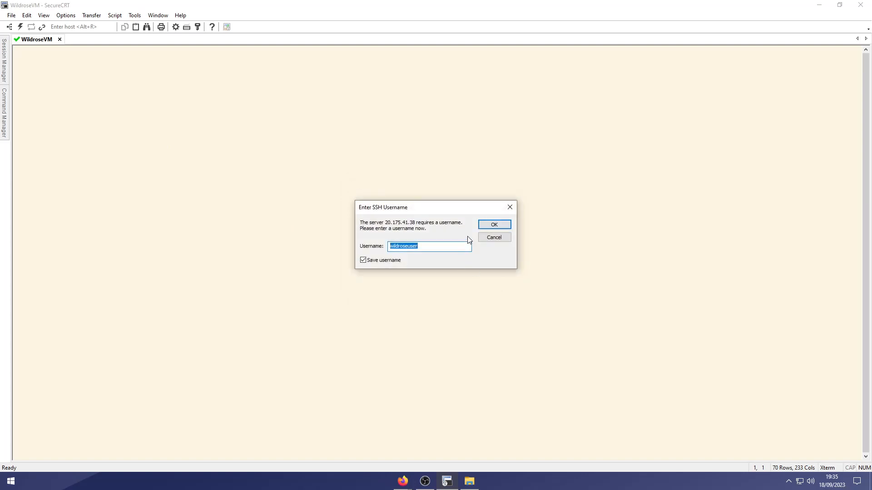
pyautogui.click(331, 253)
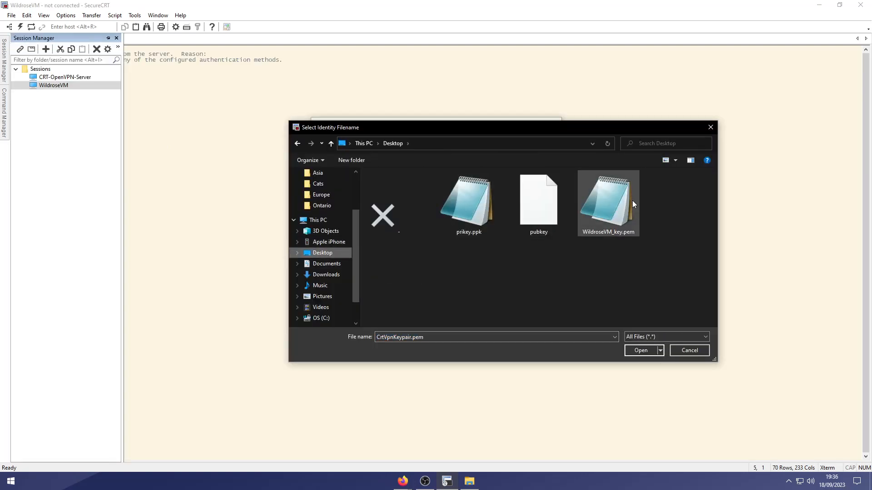
pyautogui.doubleClick(632, 201)
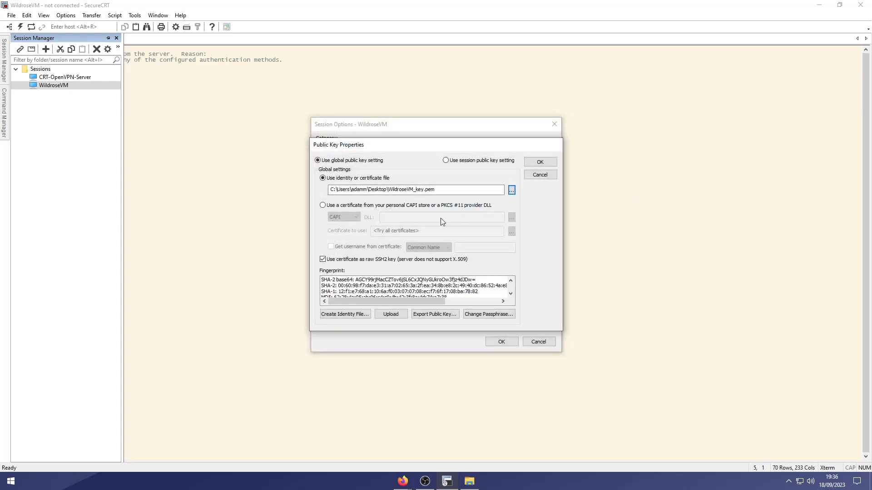
pyautogui.click(410, 190)
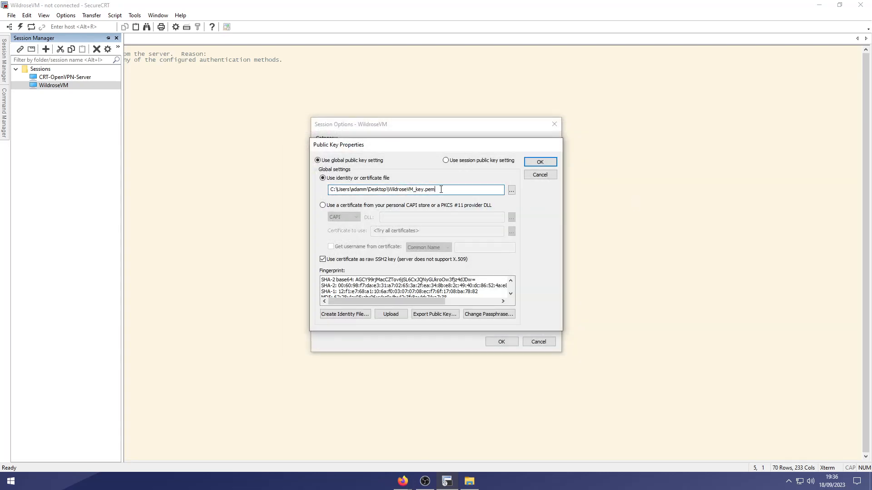
pyautogui.click(540, 161)
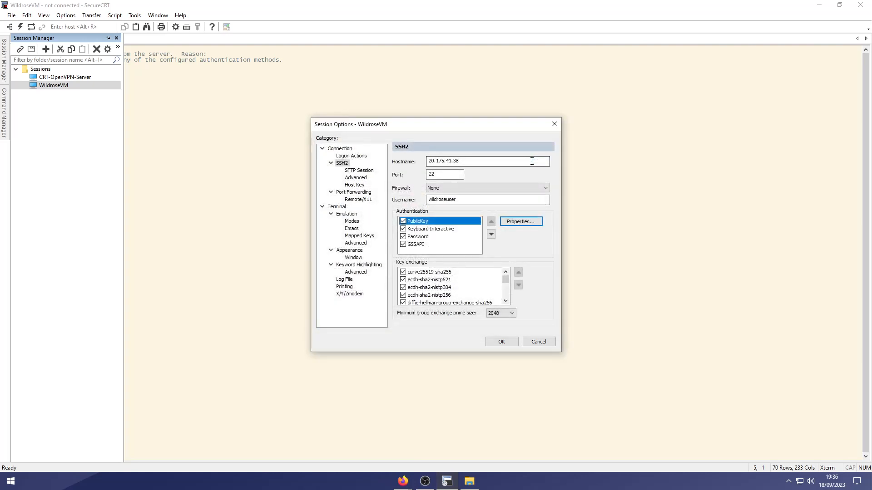
pyautogui.press('Return')
pyautogui.doubleClick(64, 85)
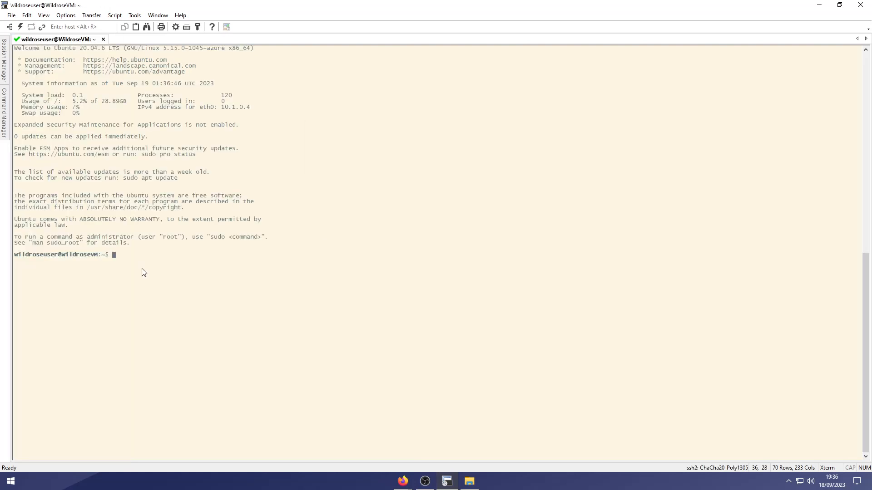
# Run sudo apt-get update and sudo apt-get upgrade, confirming the upgrade with Y.
pyautogui.write('sudo apt-get update')
pyautogui.press('Return')
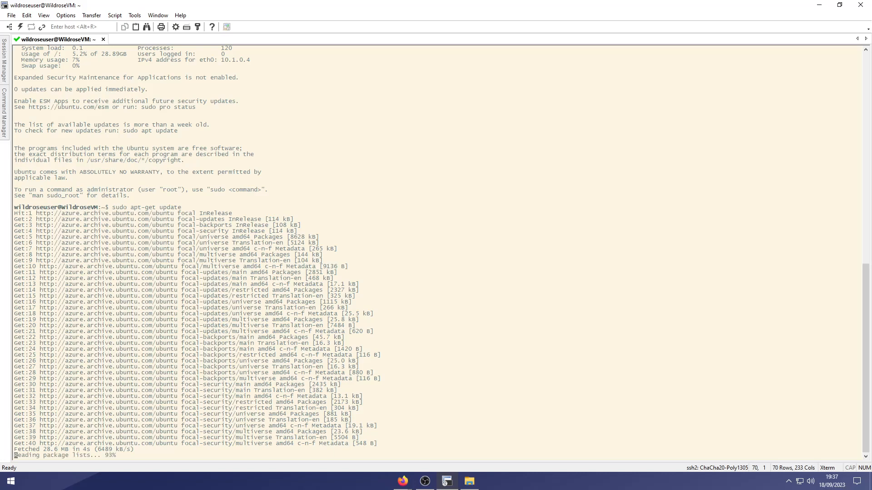
pyautogui.write('sudo apt-get upgrade')
pyautogui.press('Return')
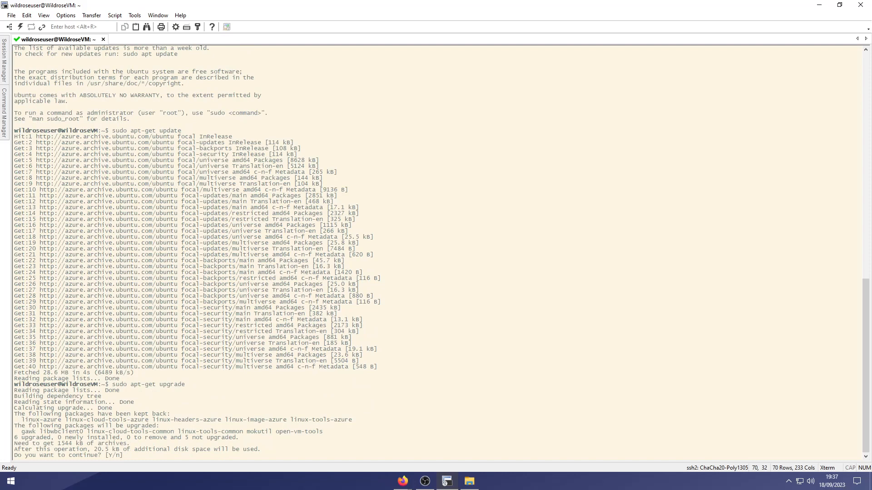
pyautogui.write('Y')
pyautogui.press('Return')
# Install wget with sudo apt install wget and clear the terminal.
pyautogui.write('sudo ')
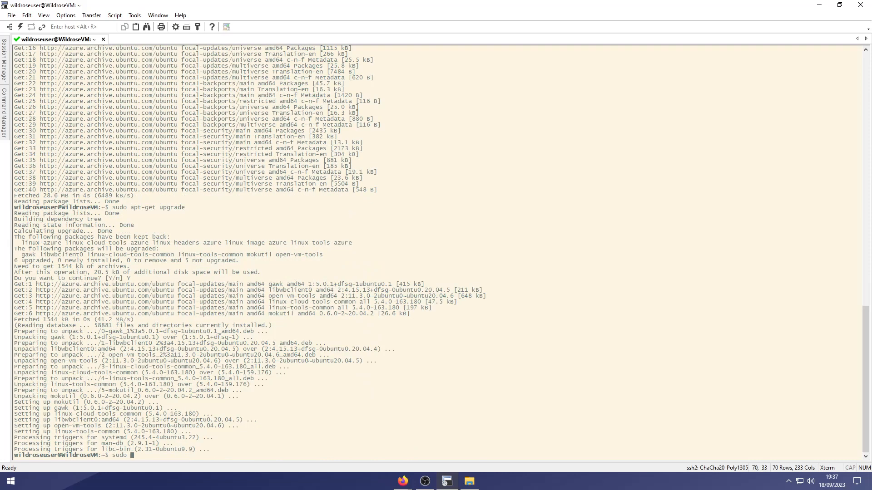
pyautogui.write('apt install wget')
pyautogui.press('Return')
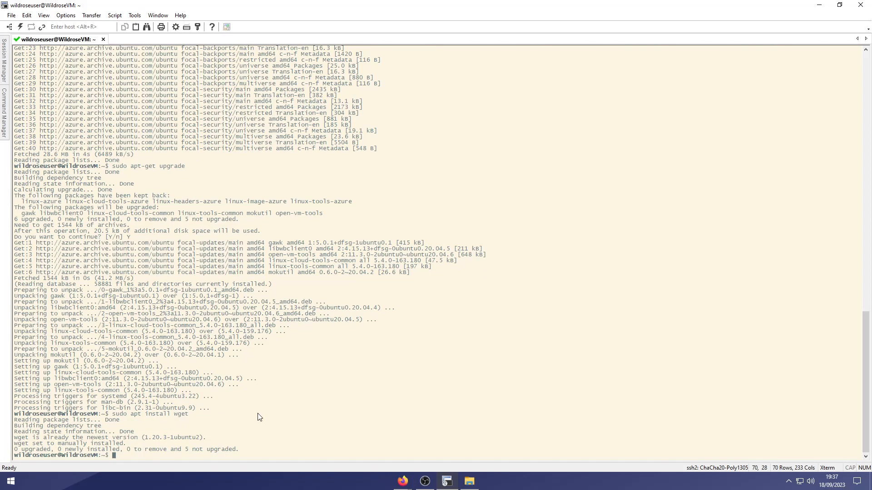
pyautogui.write('clear')
pyautogui.press('Return')
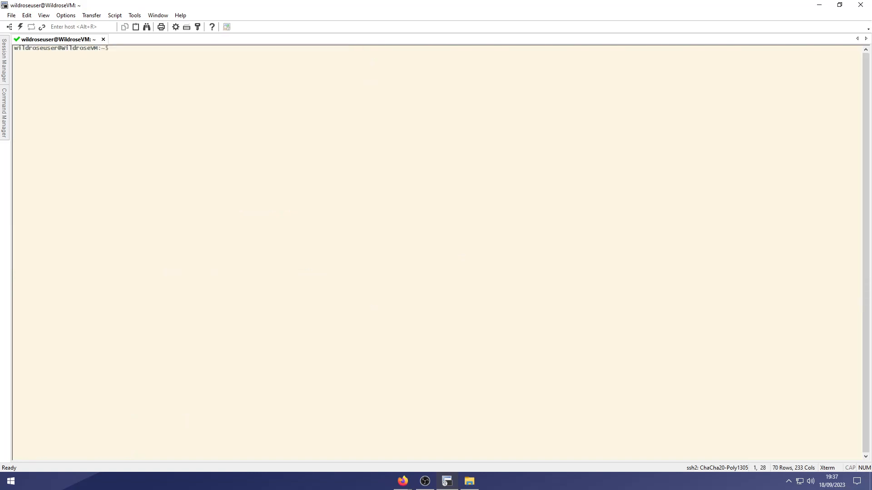
pyautogui.hotkey('alt', 'Tab')
pyautogui.hotkey('alt', 'Tab')
pyautogui.hotkey('alt', 'Tab')
pyautogui.hotkey('alt', 'Tab')
# Open openvpn-install.sh in the Nyr/openvpn-install GitHub repository.
pyautogui.click(220, 30)
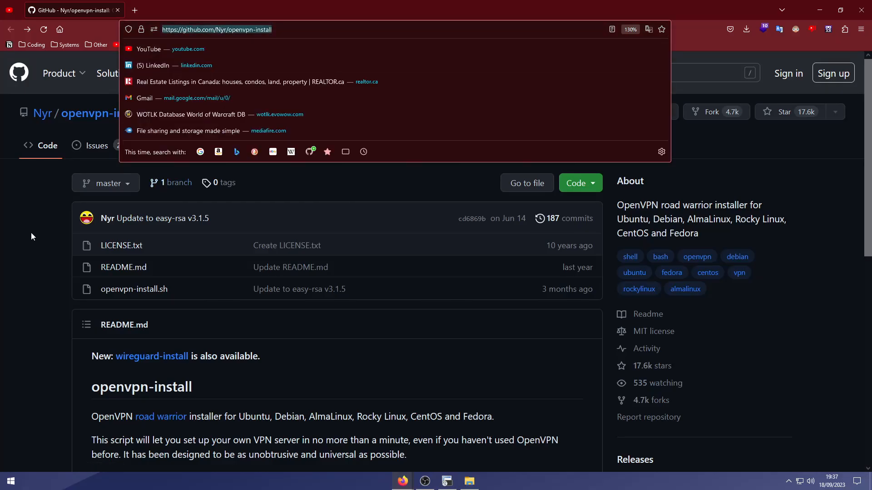
pyautogui.click(19, 293)
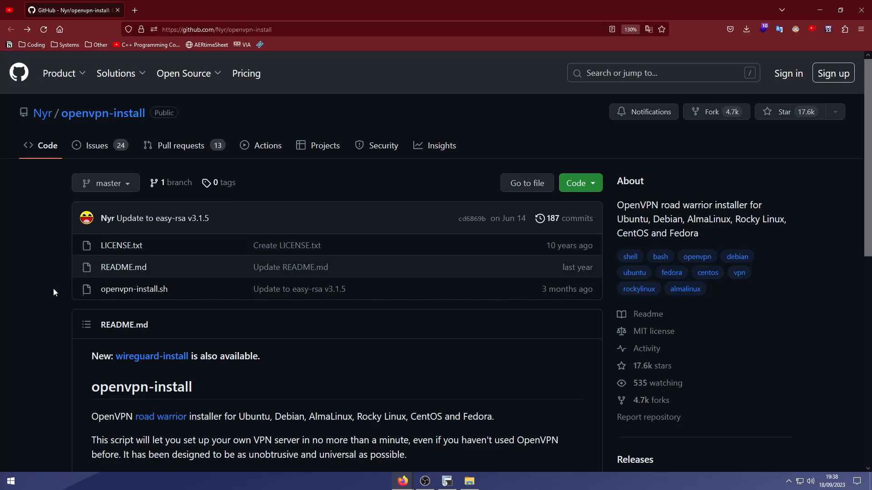
pyautogui.scroll(-2, 53, 288)
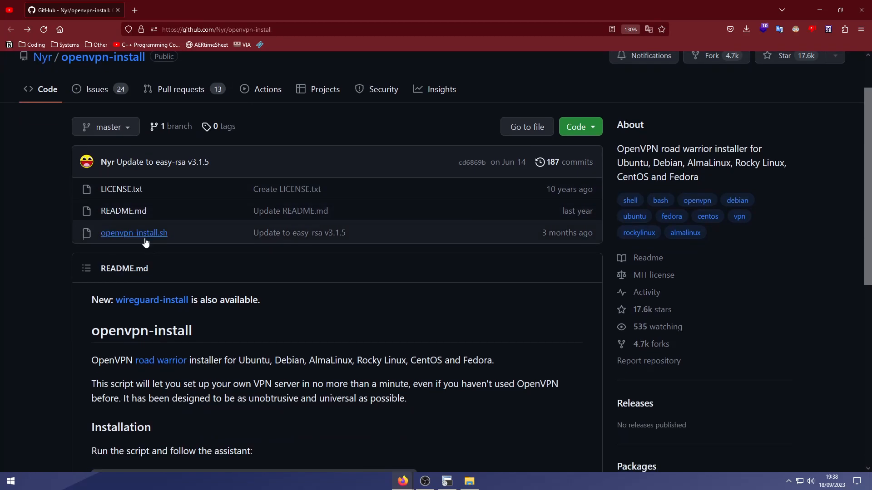
pyautogui.click(141, 236)
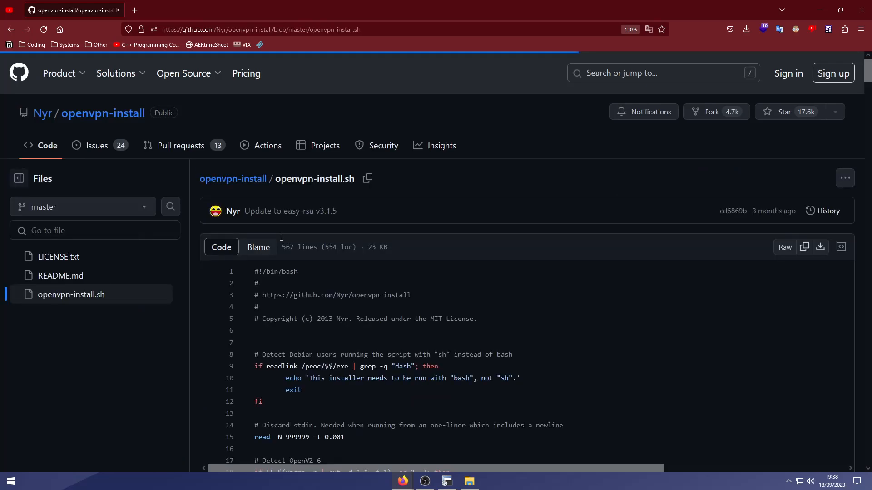
# Scroll through the script's code and copy the link to its Raw file.
pyautogui.scroll(-3, 530, 295)
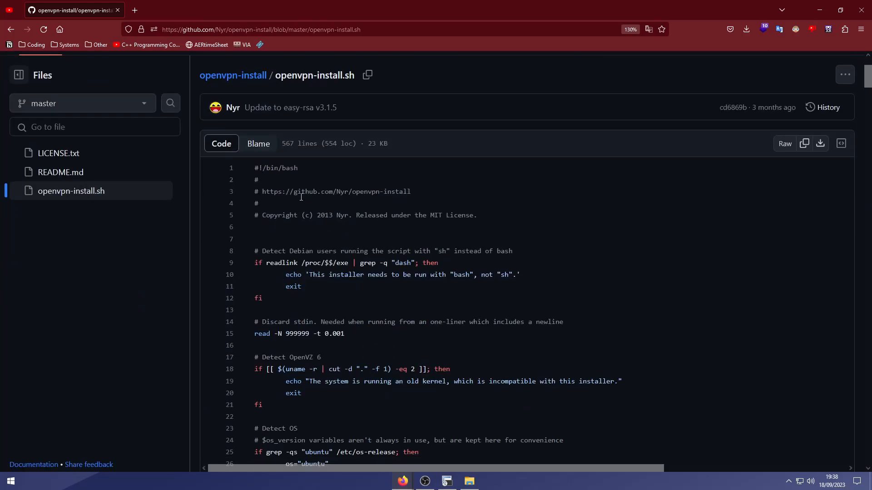
pyautogui.scroll(-20, 465, 227)
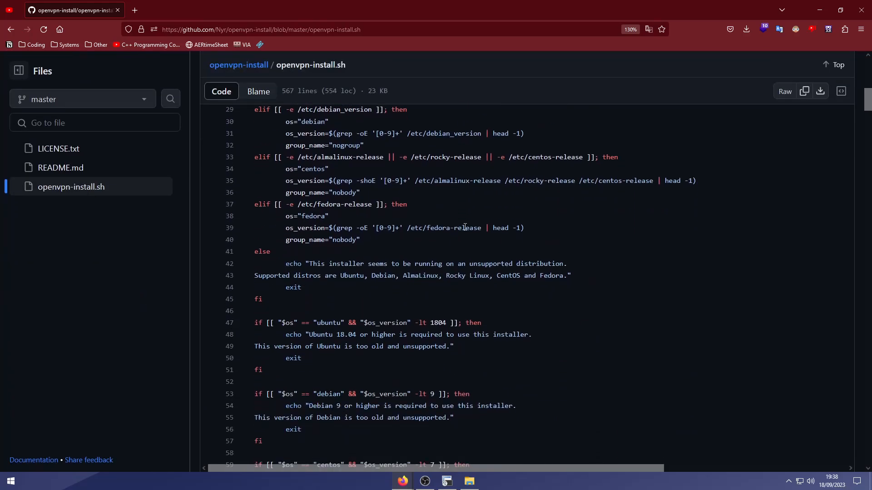
pyautogui.scroll(-20, 465, 227)
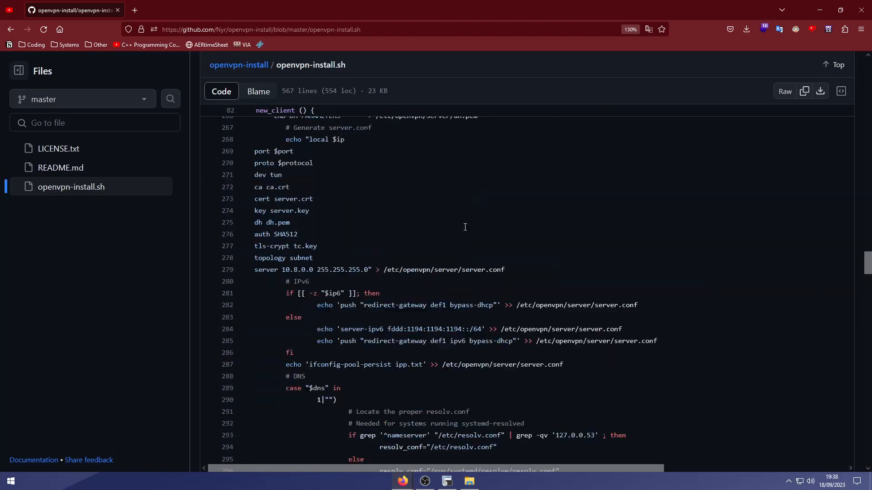
pyautogui.scroll(-20, 465, 227)
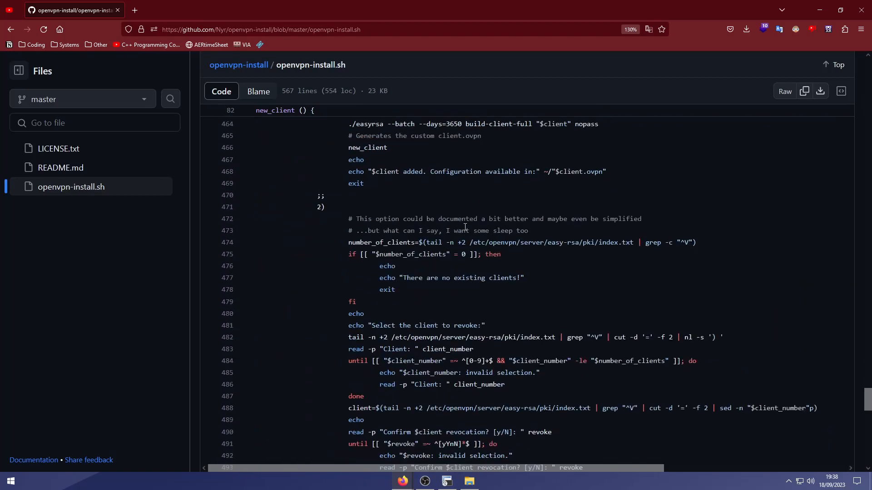
pyautogui.scroll(-11, 465, 227)
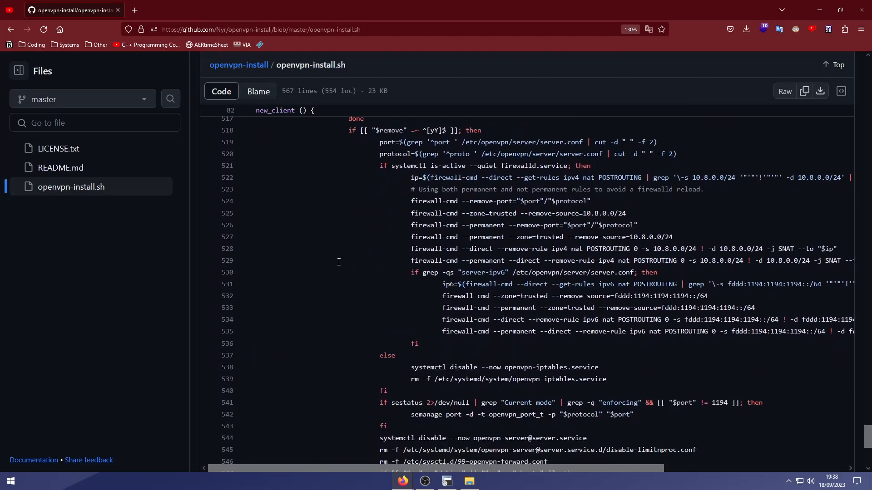
pyautogui.scroll(20, 338, 262)
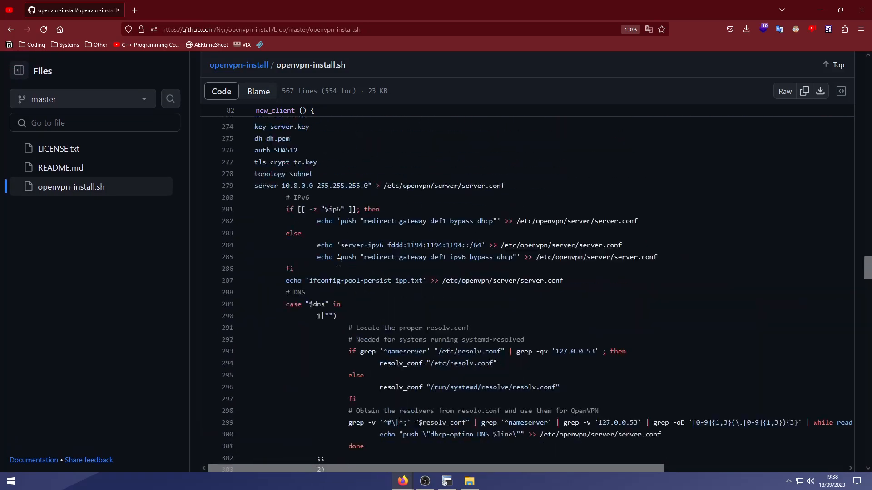
pyautogui.scroll(20, 339, 262)
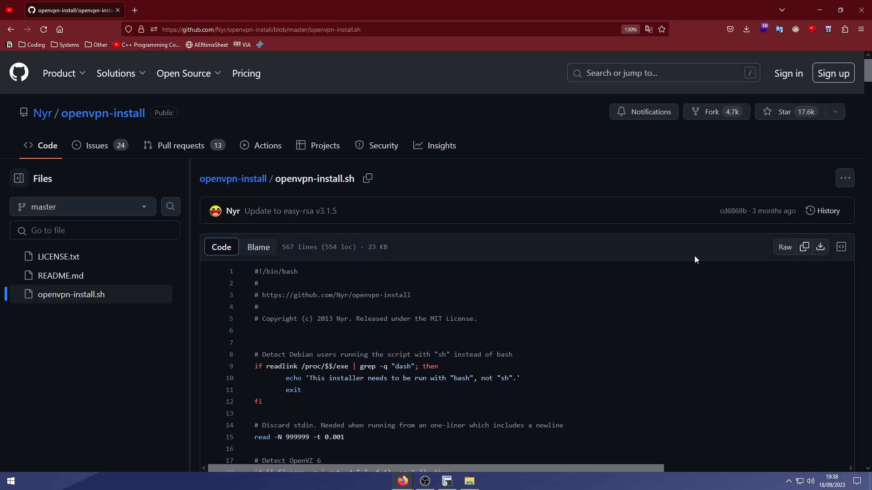
pyautogui.rightClick(783, 252)
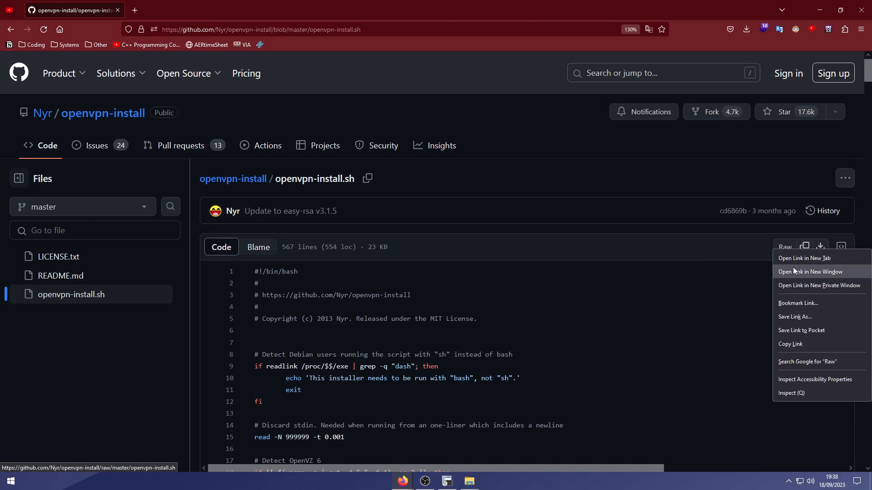
pyautogui.click(804, 347)
# Download openvpn-install.sh to the VM with wget, then check it with ls and pwd.
pyautogui.hotkey('alt', 'Tab')
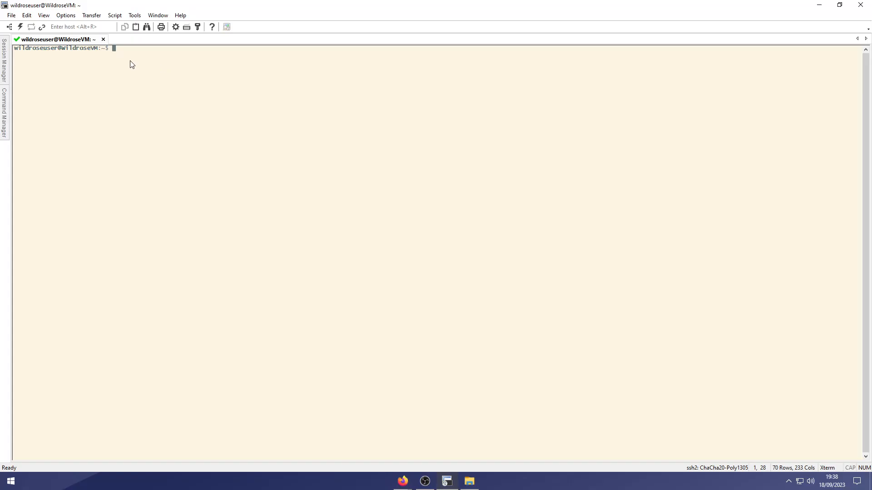
pyautogui.write('wget')
pyautogui.write('https://github.com/Nyr/openvpn-install/raw/master/openvpn-install.sh')
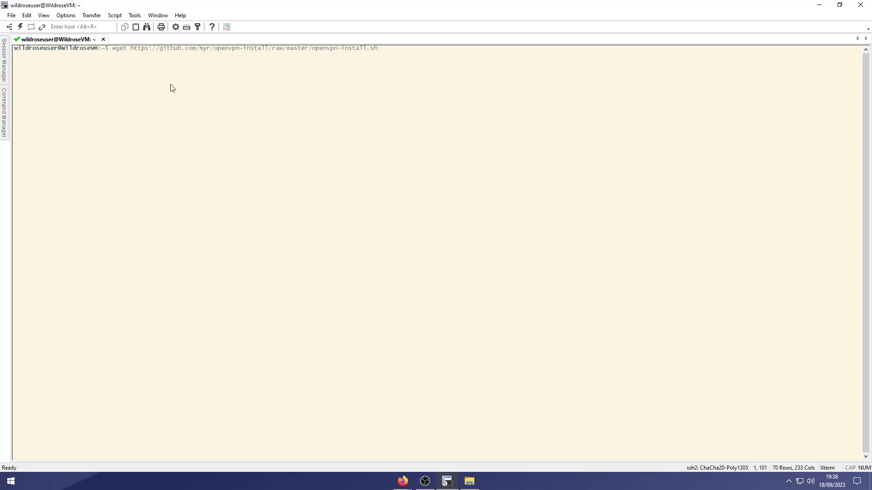
pyautogui.press('Return')
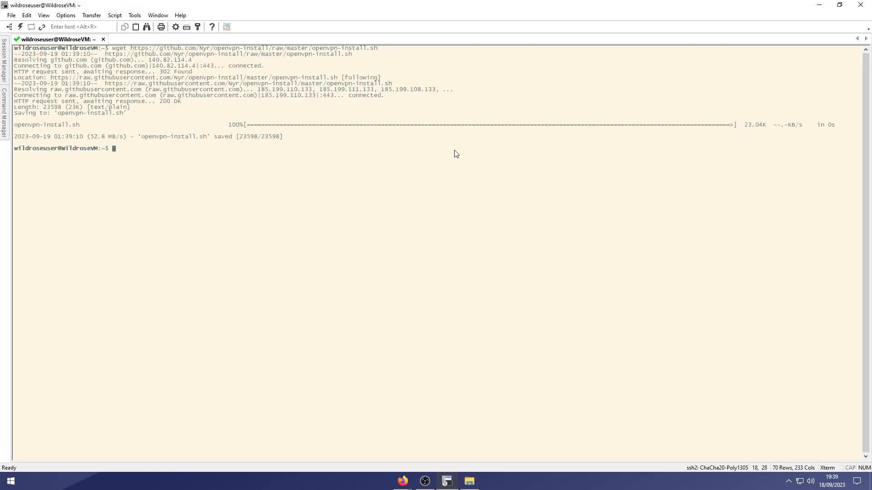
pyautogui.write('ls')
pyautogui.press('Return')
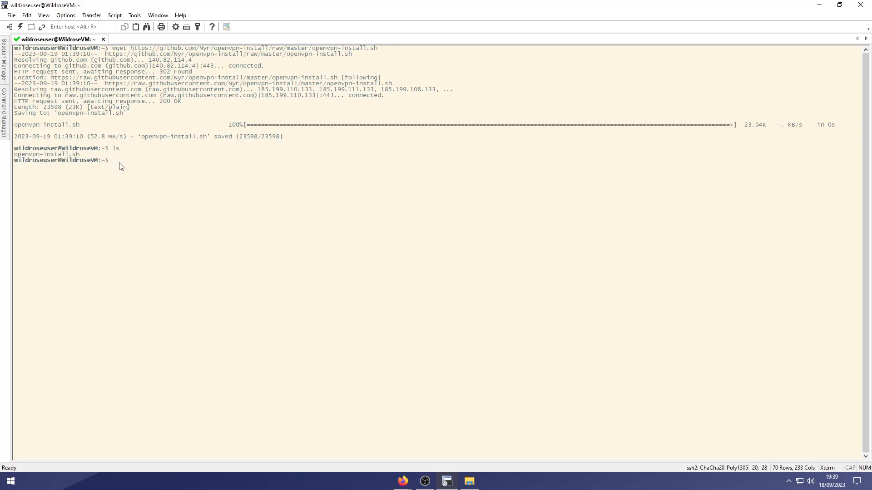
pyautogui.write('pwd')
pyautogui.press('Return')
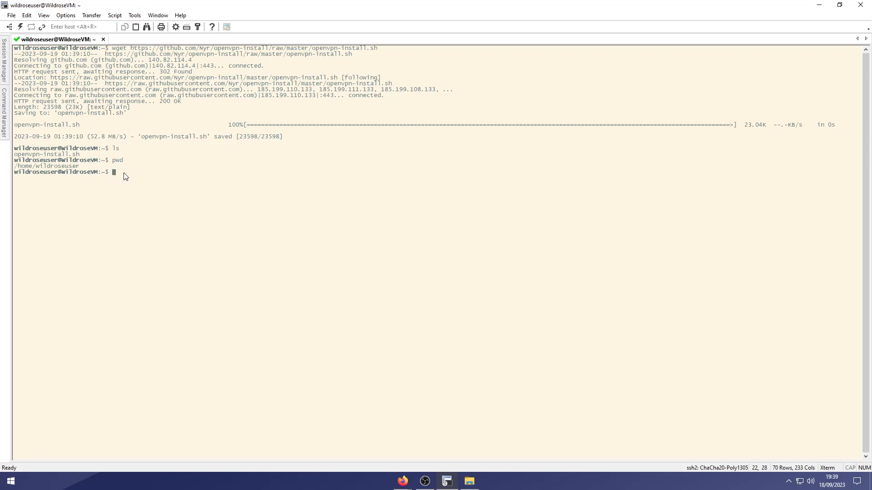
# Run sudo bash openvpn-install.sh and enter 20.175.41.38 as the public IPv4 address.
pyautogui.write('sudo bash openvpn-install.sh')
pyautogui.press('Return')
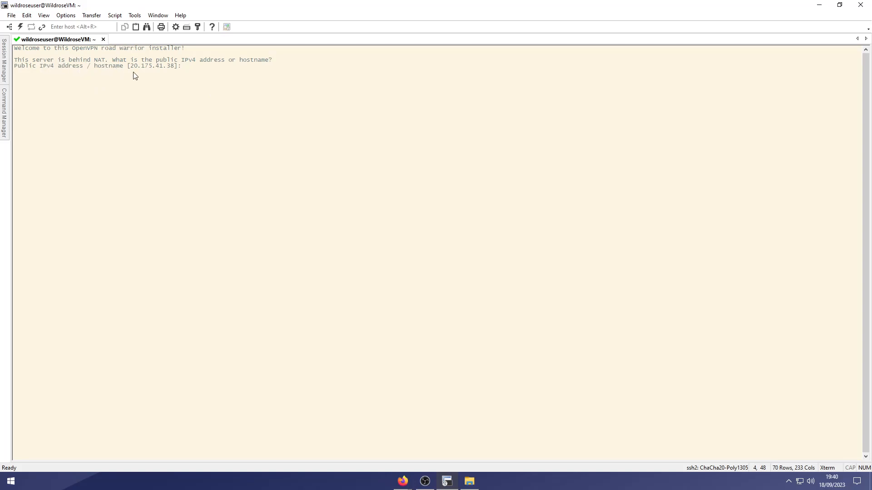
pyautogui.write('20.175.41.38')
pyautogui.hotkey('alt', 'Tab')
pyautogui.hotkey('alt', 'Tab')
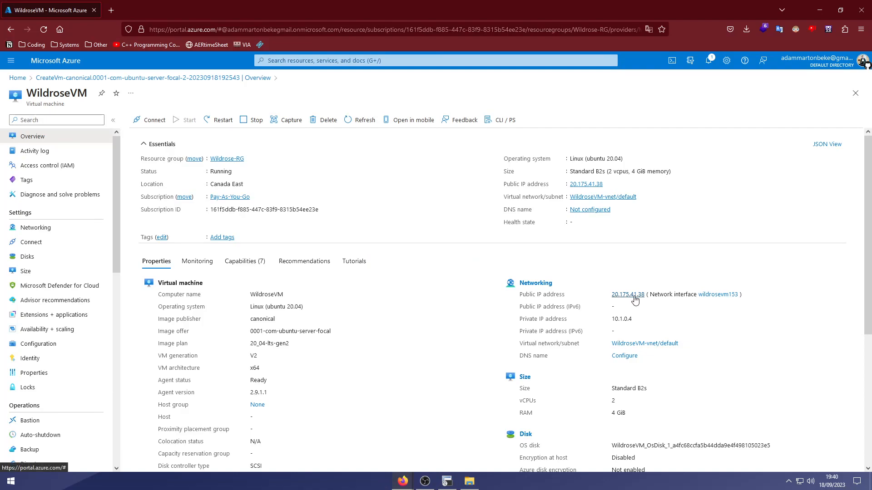
pyautogui.hotkey('alt', 'Tab')
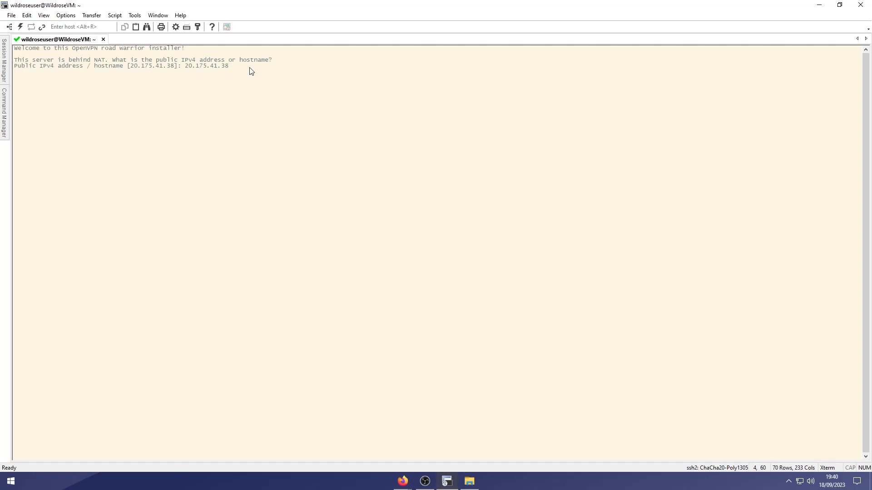
# Accept the public IPv4 address, choose UDP, and set the OpenVPN port to 1194.
pyautogui.press('Return')
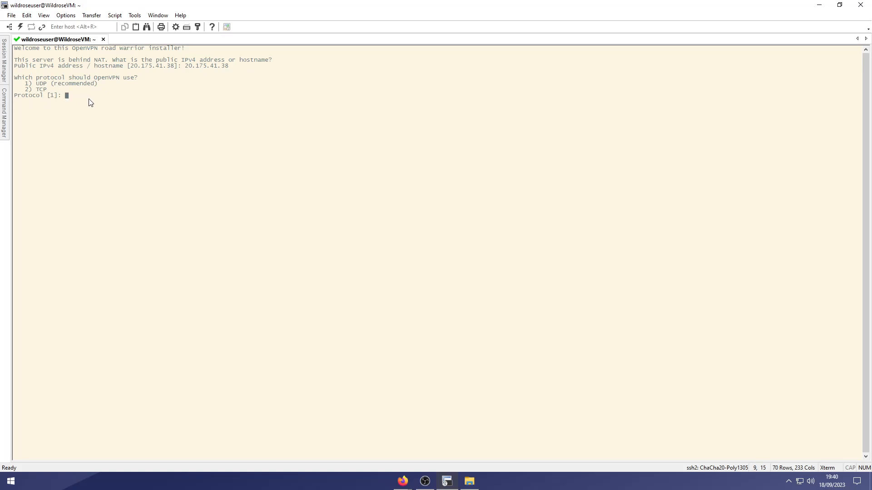
pyautogui.write('1')
pyautogui.press('Return')
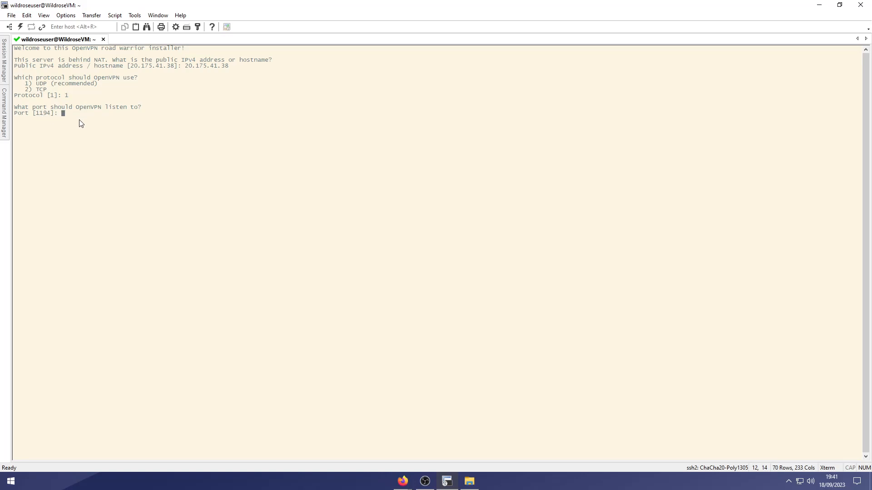
pyautogui.write('443')
pyautogui.press('BackSpace')
pyautogui.press('BackSpace')
pyautogui.hotkey('ctrl', 'u')
pyautogui.write('1194')
pyautogui.press('Return')
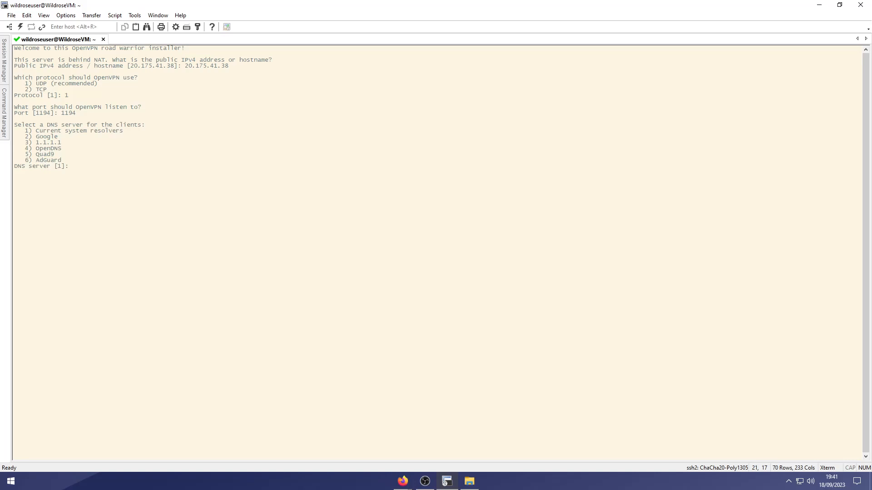
# Choose Google DNS, name the first client wildrose, and start the installation.
pyautogui.write('2')
pyautogui.press('Return')
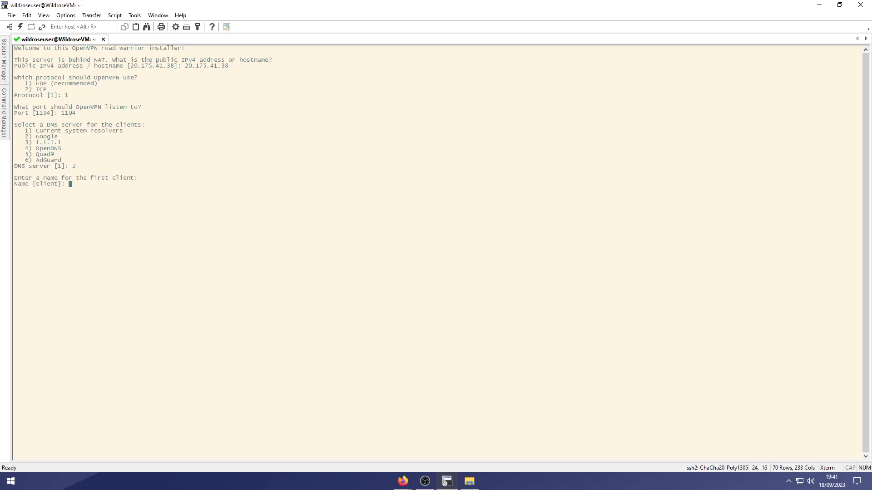
pyautogui.write('wildrose')
pyautogui.press('Return')
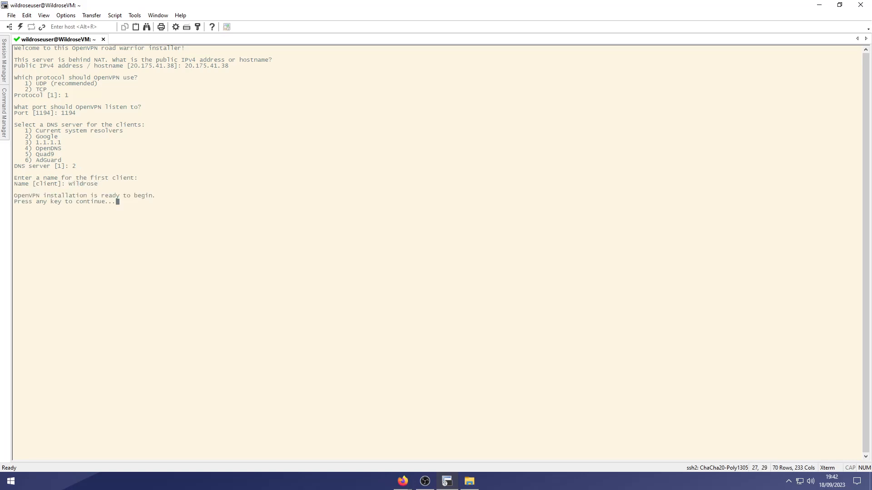
pyautogui.press('Return')
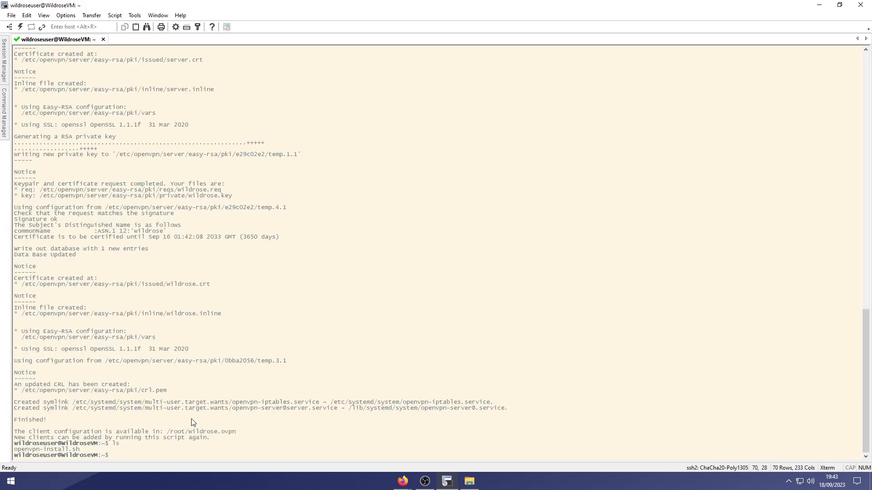
# Try changing into /root, retrying the command with sudo.
pyautogui.write('cd /root')
pyautogui.press('Return')
pyautogui.write('sudo !!')
pyautogui.press('Return')
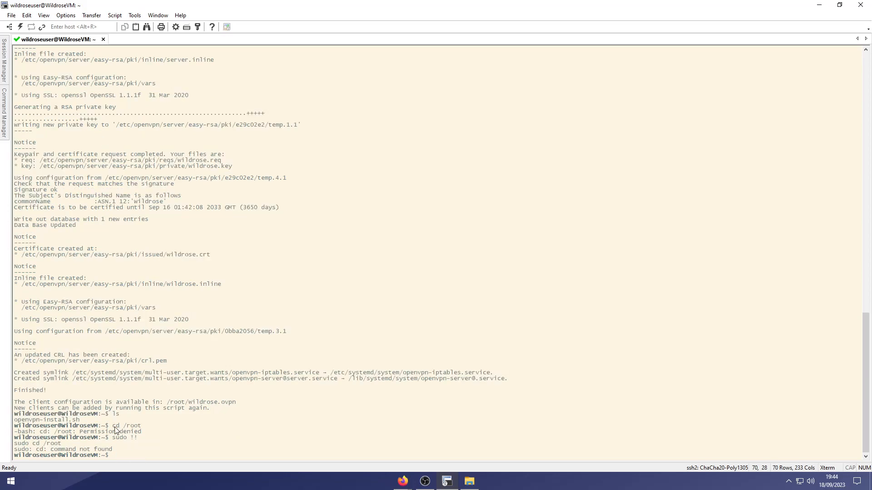
pyautogui.moveTo(113, 426); pyautogui.dragTo(140, 427)
pyautogui.click(138, 451)
# Move /root/wildrose.ovpn into the home folder and list the folder's files.
pyautogui.write('sudo mv /root/wildrose.ovpn .')
pyautogui.moveTo(210, 455); pyautogui.dragTo(219, 454)
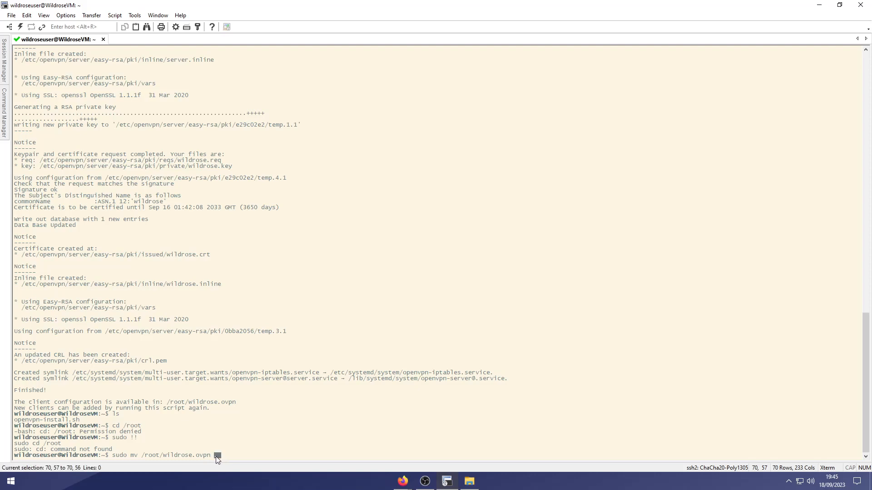
pyautogui.click(214, 456)
pyautogui.click(229, 455)
pyautogui.moveTo(37, 438); pyautogui.dragTo(70, 440)
pyautogui.click(120, 457)
pyautogui.press('Return')
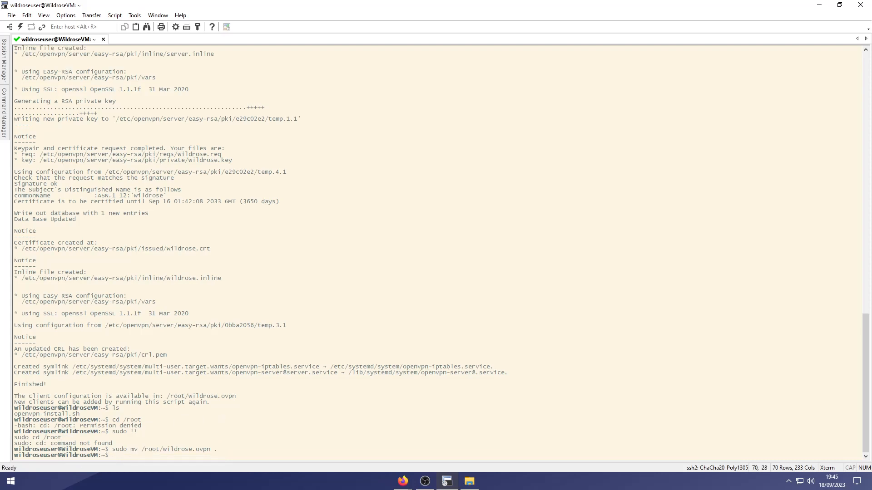
pyautogui.write('ls')
pyautogui.press('Return')
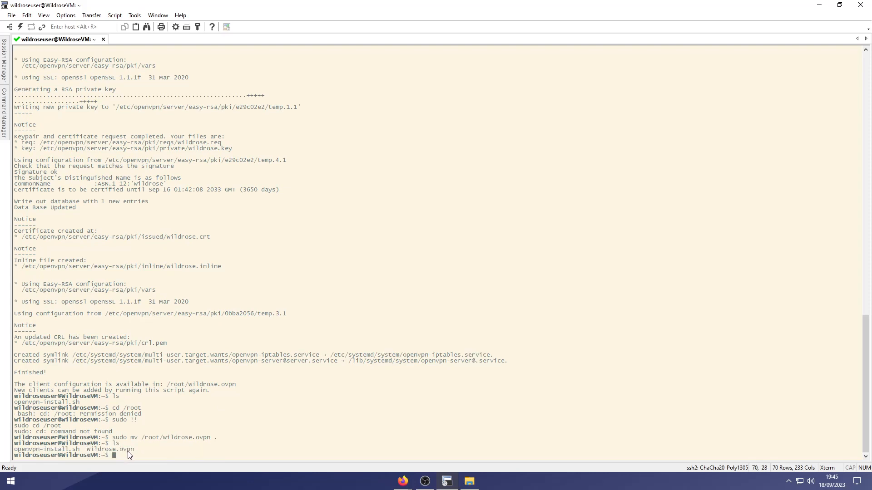
# Enter a sudo chown command giving the login user ownership of wildrose.ovpn.
pyautogui.write('sudo chown wildroseuser wildrose.ovpn')
pyautogui.moveTo(200, 456); pyautogui.dragTo(241, 449)
pyautogui.click(241, 454)
pyautogui.moveTo(153, 456); pyautogui.dragTo(189, 457)
pyautogui.click(261, 456)
# Run the chown on wildrose.ovpn and verify its owner with ls -all.
pyautogui.press('Return')
pyautogui.write('ls ')
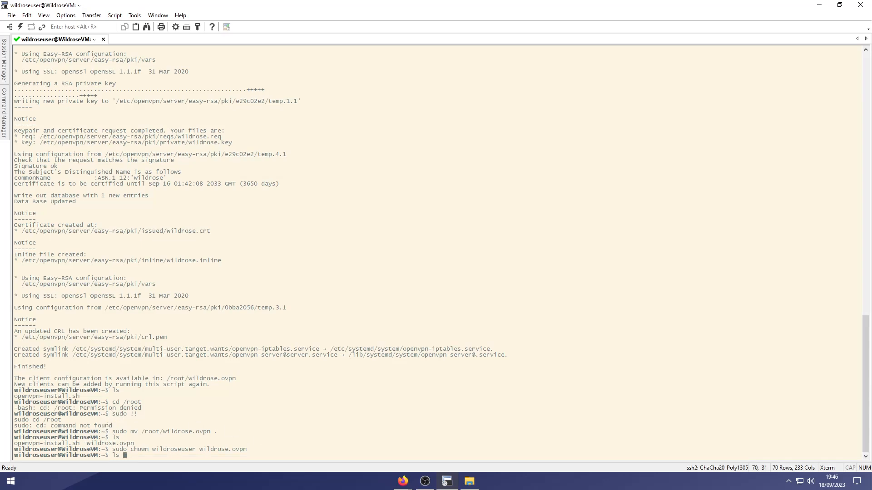
pyautogui.write('-all')
pyautogui.press('Return')
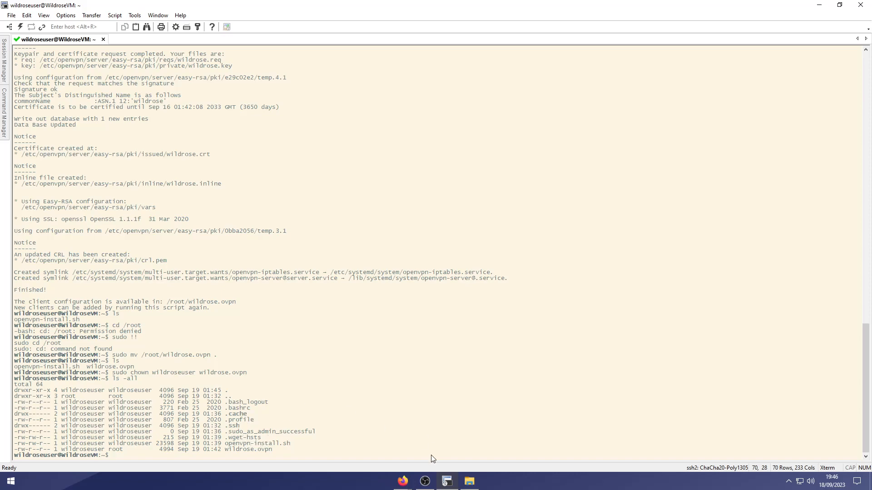
pyautogui.write('sudo vim /etc/openvpn/server/server.con')
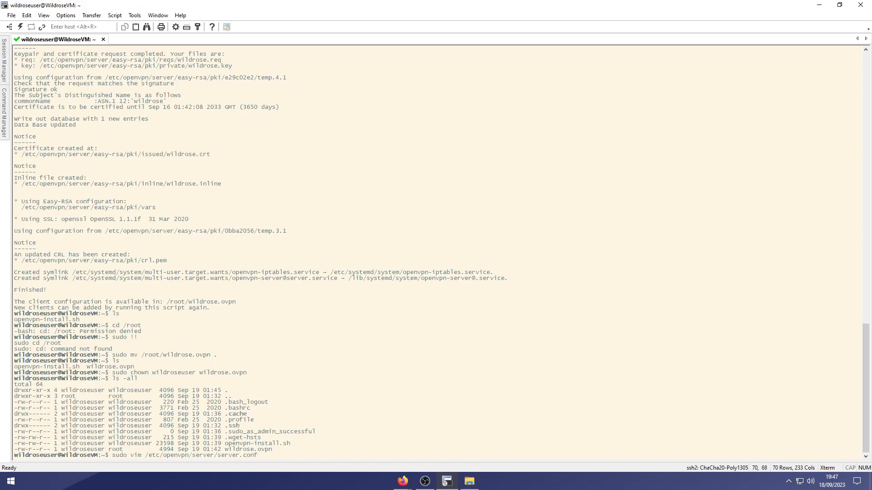
pyautogui.write('f')
# Edit /etc/openvpn/server/server.conf in vim, changing verb 3 to verb 0, and save with :wq.
pyautogui.press('Return')
pyautogui.click(66, 15)
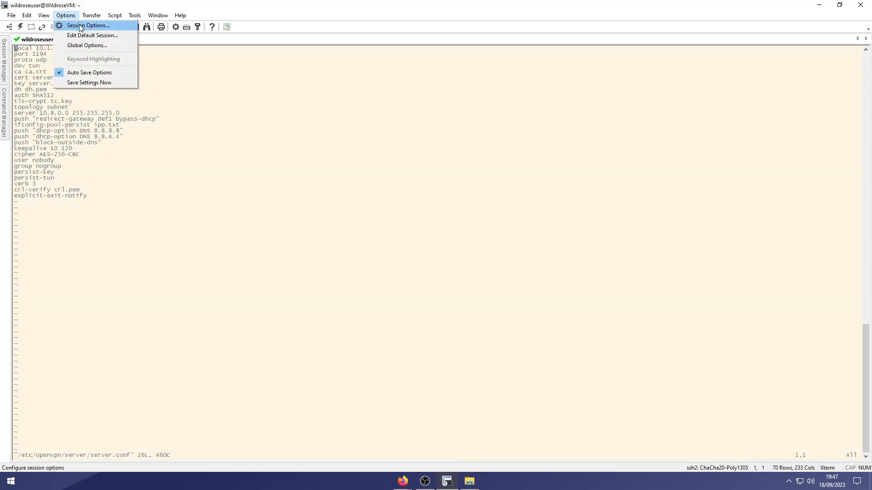
pyautogui.moveTo(134, 15)
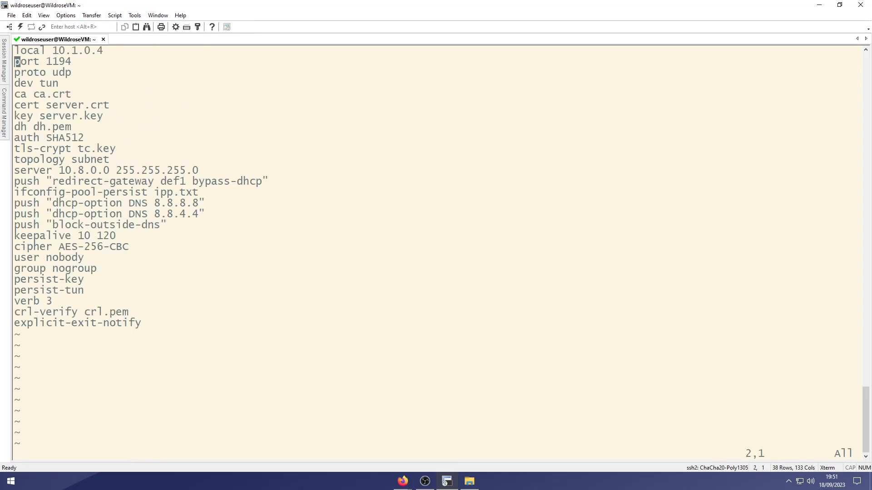
pyautogui.press('Down')
pyautogui.press('Down')
pyautogui.press('Down')
pyautogui.press('Down')
pyautogui.press('Down')
pyautogui.press('Down')
pyautogui.press('Down')
pyautogui.press('Down')
pyautogui.press('Down')
pyautogui.press('Down')
pyautogui.press('Down')
pyautogui.press('Down')
pyautogui.press('Down')
pyautogui.press('Down')
pyautogui.press('Down')
pyautogui.press('Down')
pyautogui.press('Down')
pyautogui.press('Down')
pyautogui.press('Down')
pyautogui.press('Down')
pyautogui.press('Up')
pyautogui.press('Up')
pyautogui.press('Right')
pyautogui.press('Right')
pyautogui.press('Right')
pyautogui.press('Right')
pyautogui.press('Right')
pyautogui.press('i')
pyautogui.press('Right')
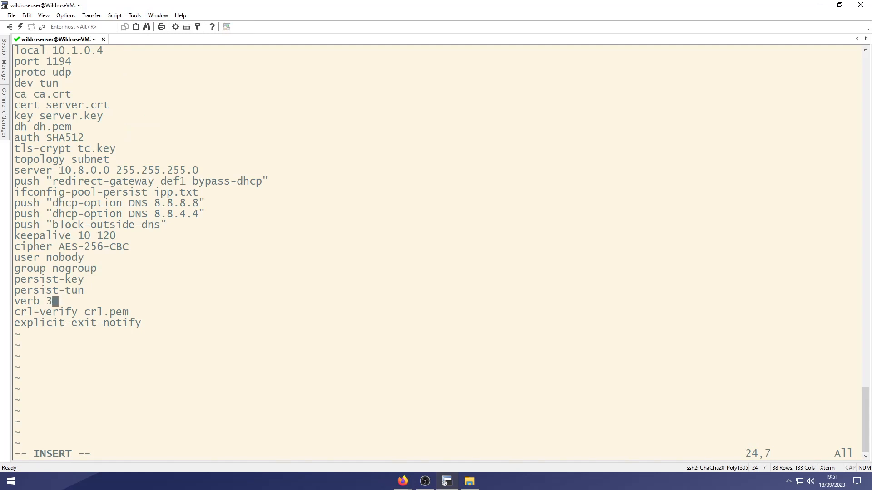
pyautogui.press('BackSpace')
pyautogui.write('0')
pyautogui.press('Escape')
pyautogui.write(':wq')
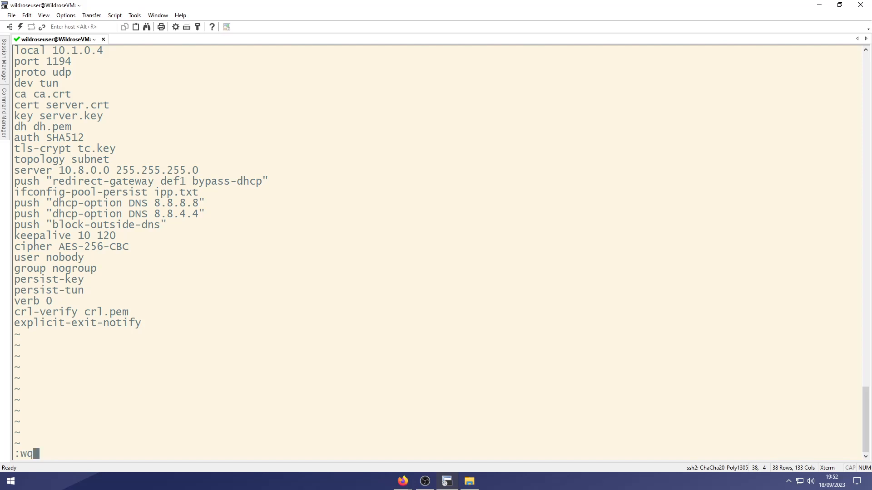
pyautogui.press('Return')
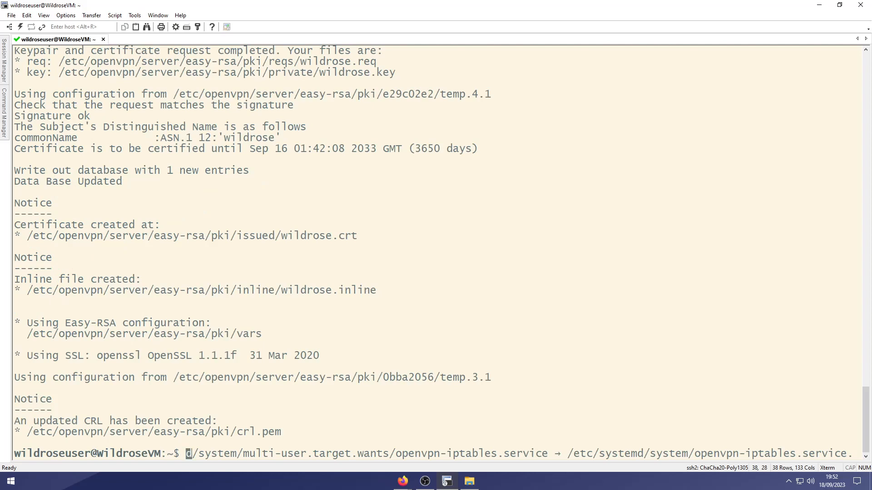
pyautogui.press('Return')
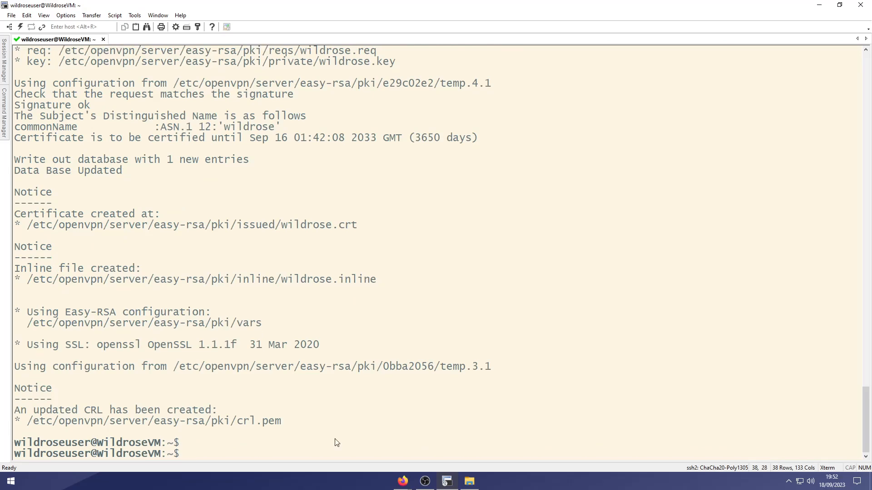
pyautogui.write('sudo systemctl restart')
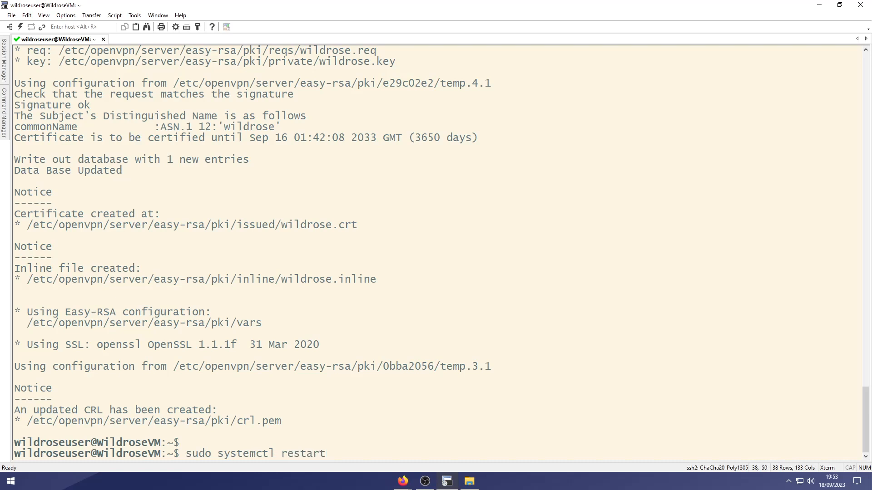
pyautogui.write(' openvpn-server@')
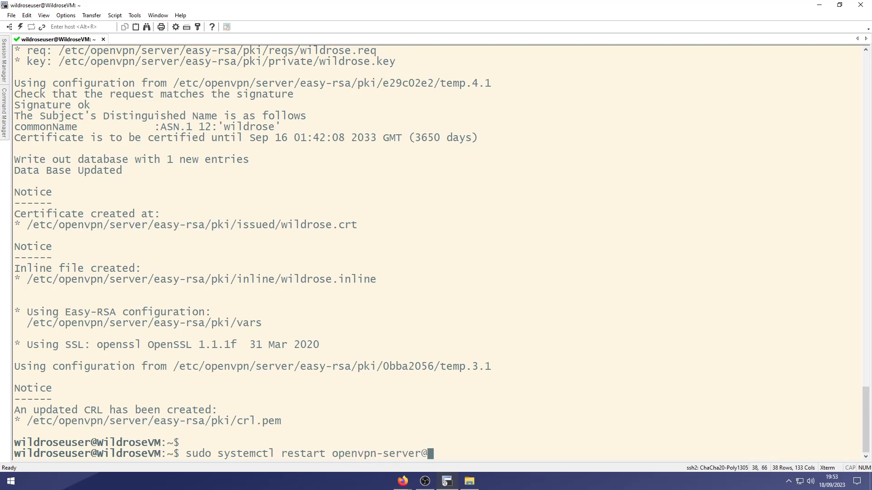
pyautogui.write('server.service')
pyautogui.press('Return')
pyautogui.press('Return')
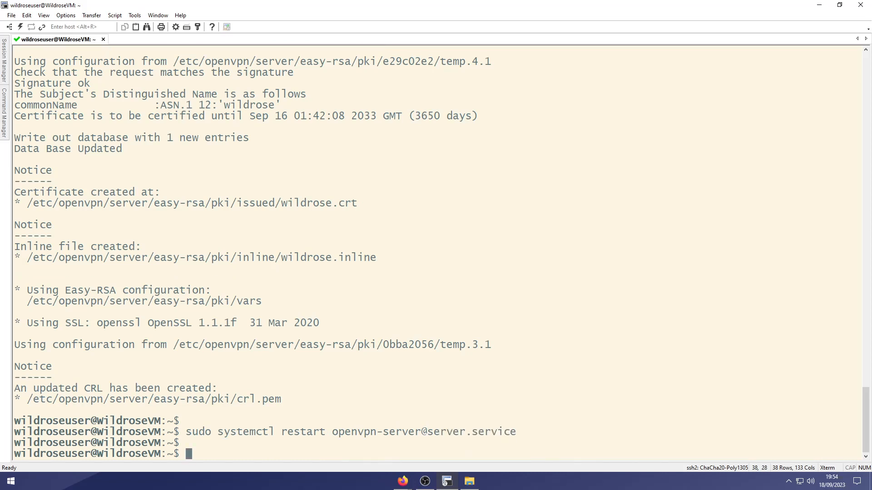
pyautogui.write('ls')
pyautogui.press('Return')
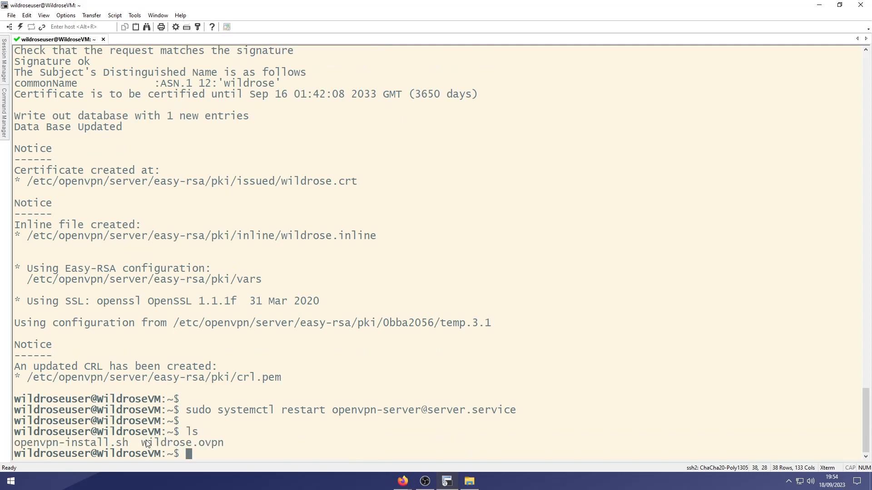
pyautogui.moveTo(144, 441); pyautogui.dragTo(175, 445)
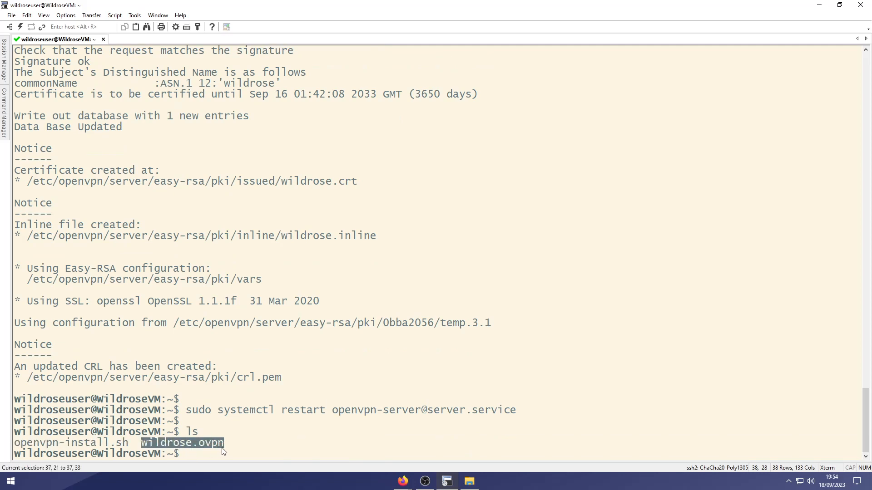
pyautogui.click(205, 445)
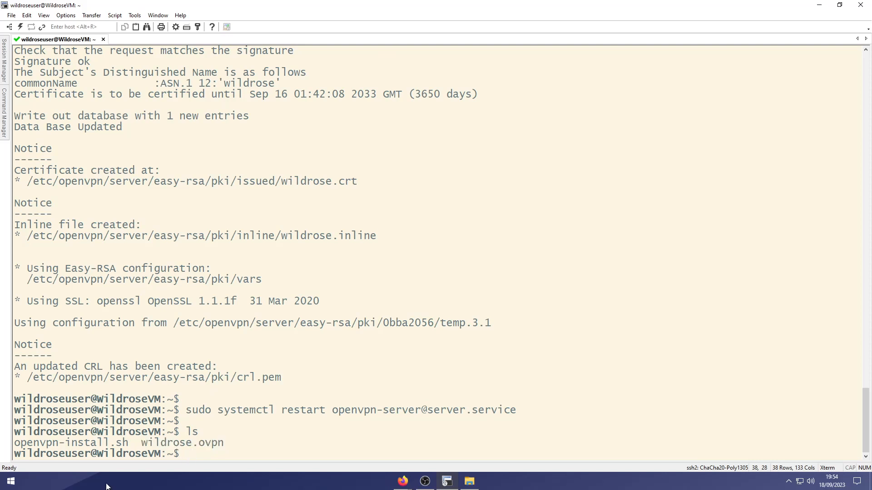
# Launch WinSCP from the Start menu and load google.com in a new Firefox tab.
pyautogui.click(15, 485)
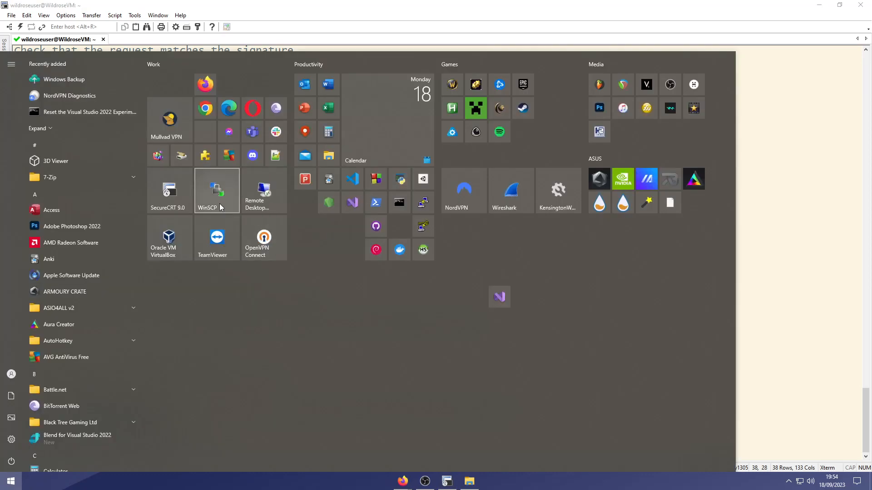
pyautogui.click(220, 207)
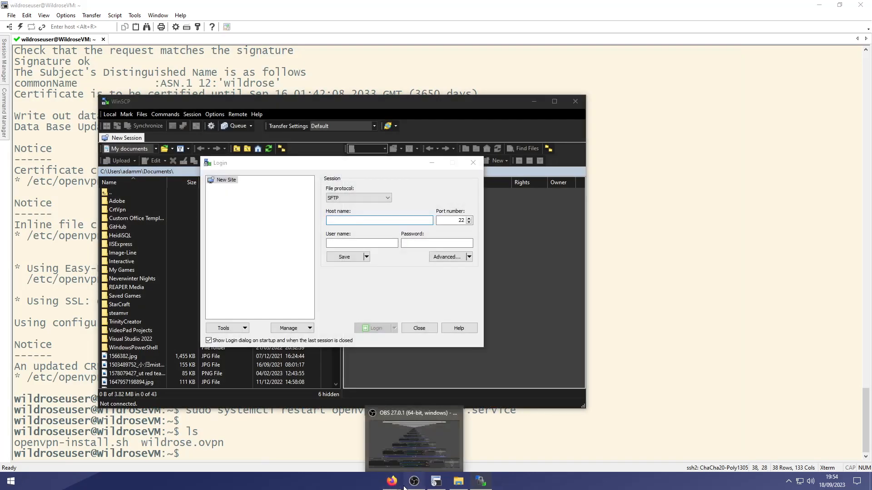
pyautogui.click(425, 481)
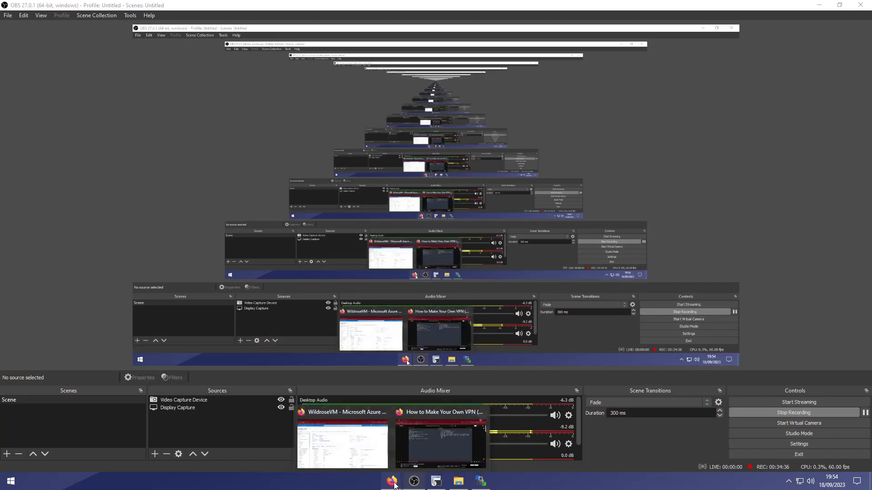
pyautogui.click(343, 442)
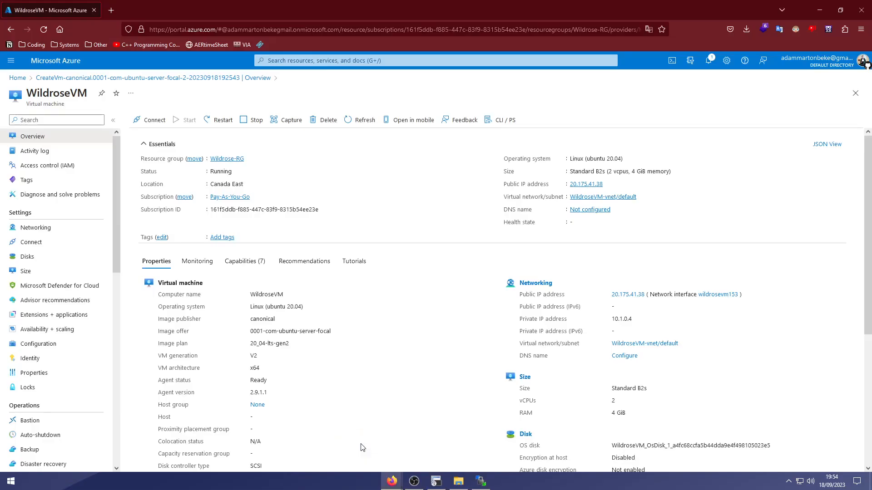
pyautogui.click(107, 13)
pyautogui.write('google.com/')
pyautogui.press('Return')
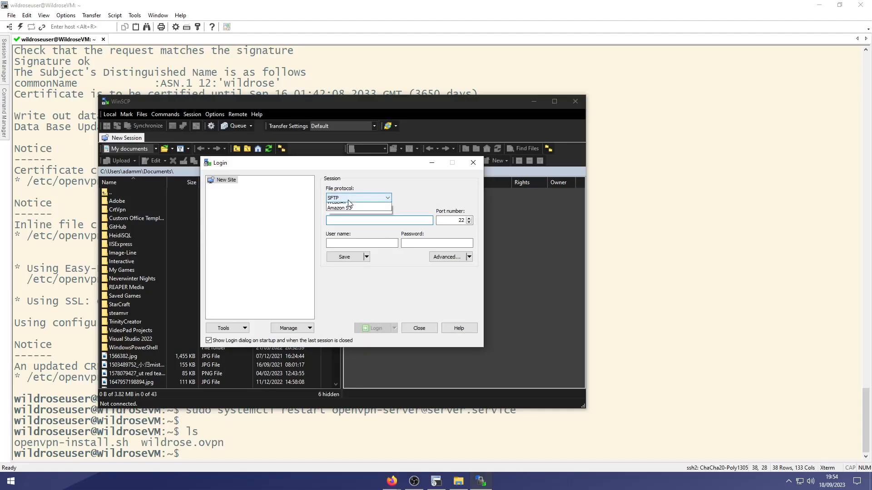
# Enter SFTP host 20.175.41.38 with the VM user name; the login attempt fails authentication.
pyautogui.click(347, 200)
pyautogui.click(391, 199)
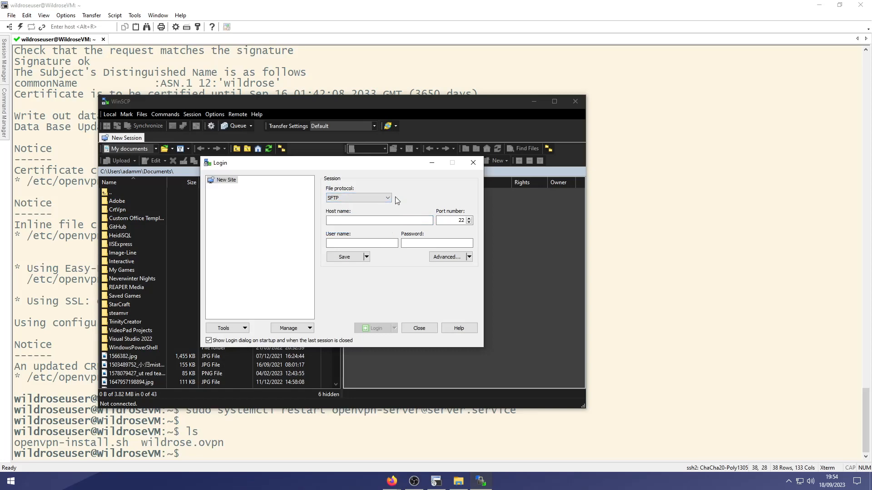
pyautogui.click(374, 222)
pyautogui.hotkey('alt', 'Tab')
pyautogui.hotkey('alt', 'Tab')
pyautogui.write('20.1')
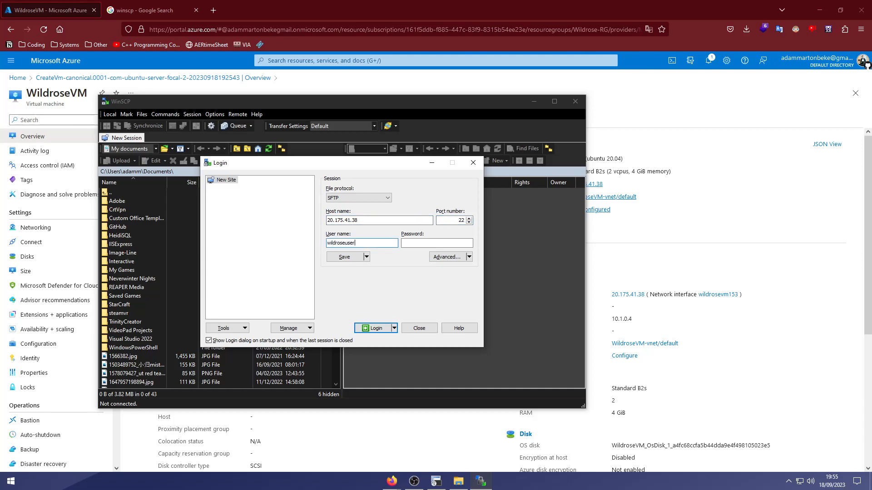
pyautogui.click(376, 328)
pyautogui.click(320, 323)
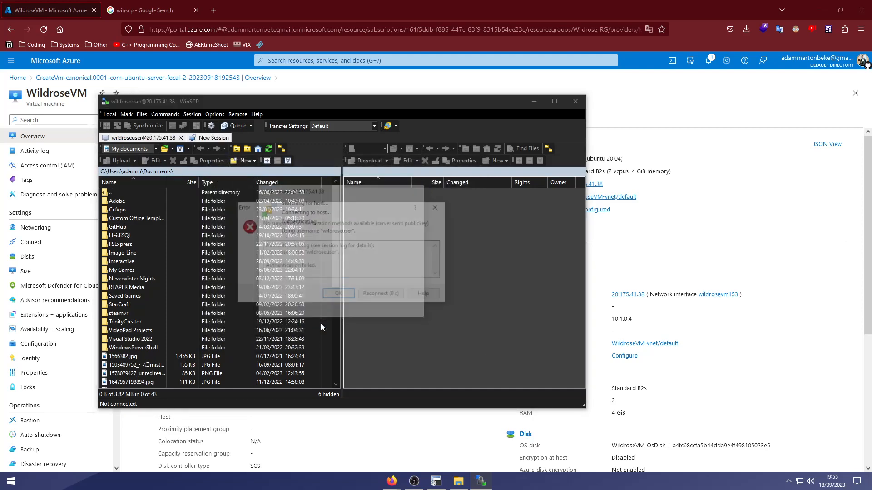
pyautogui.click(340, 295)
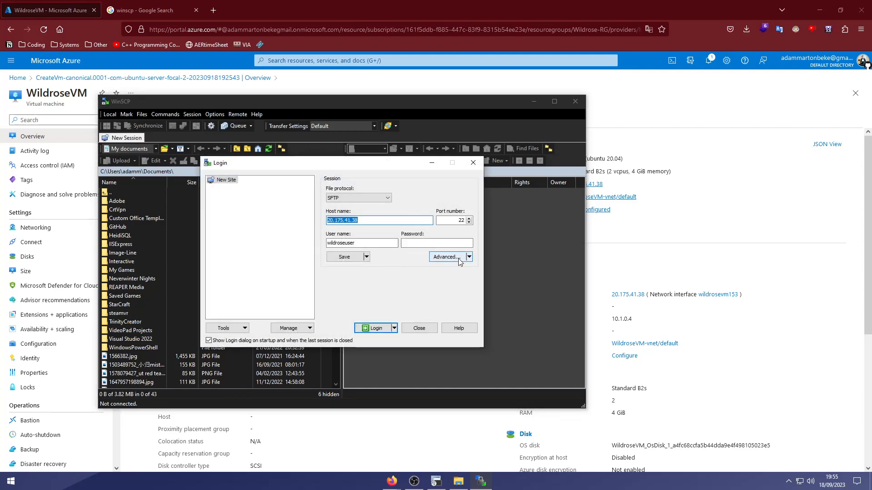
# Go to the site's advanced SSH Authentication settings.
pyautogui.click(458, 261)
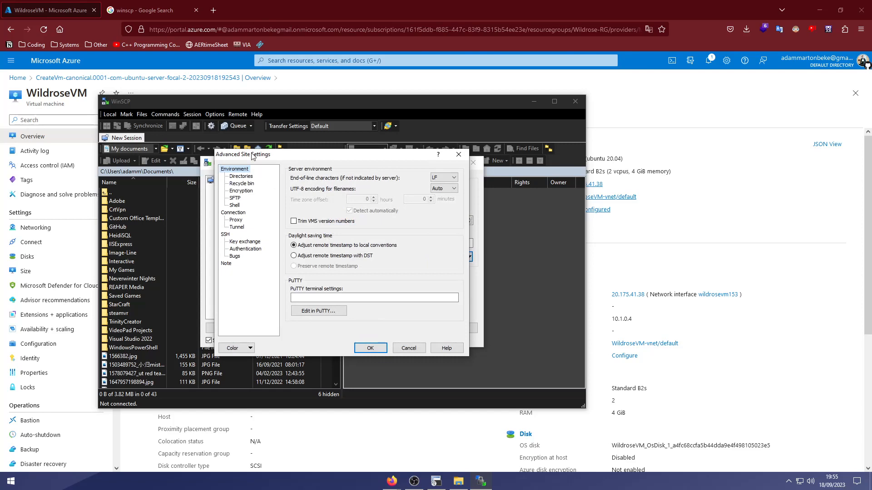
pyautogui.click(234, 205)
pyautogui.click(225, 234)
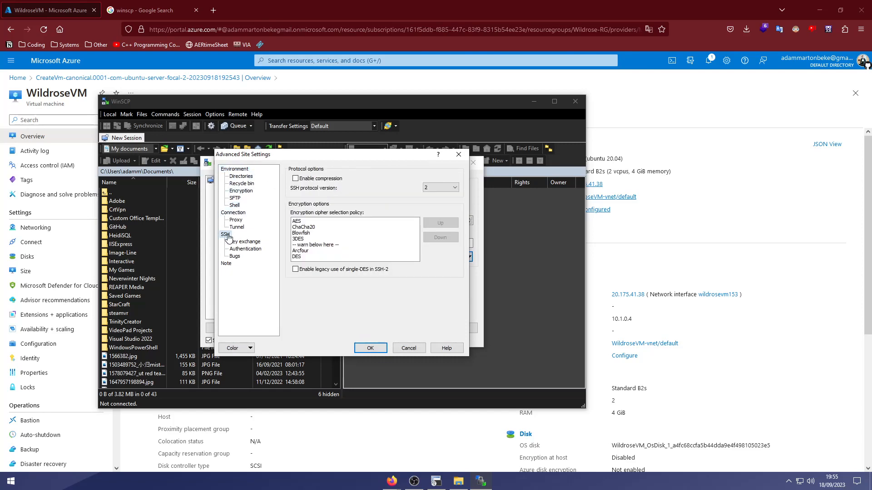
pyautogui.click(245, 248)
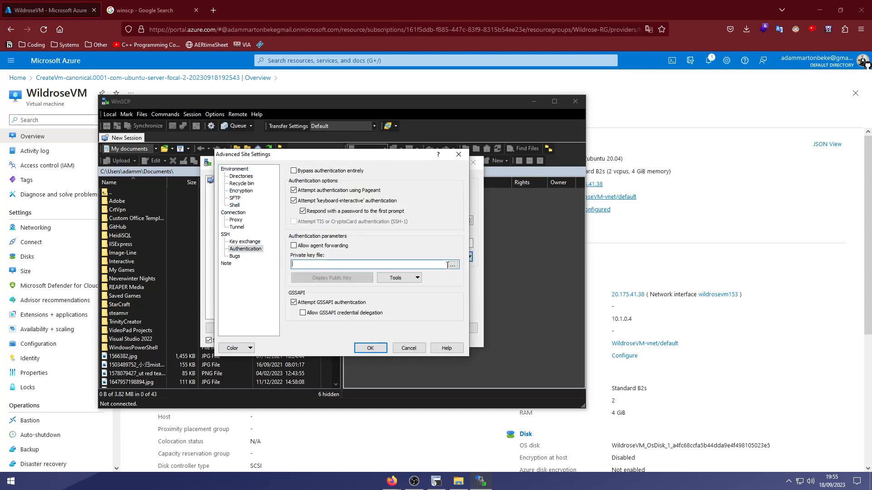
# Set WildroseVM_key.pem from the Desktop as the private key file and apply the settings.
pyautogui.click(452, 265)
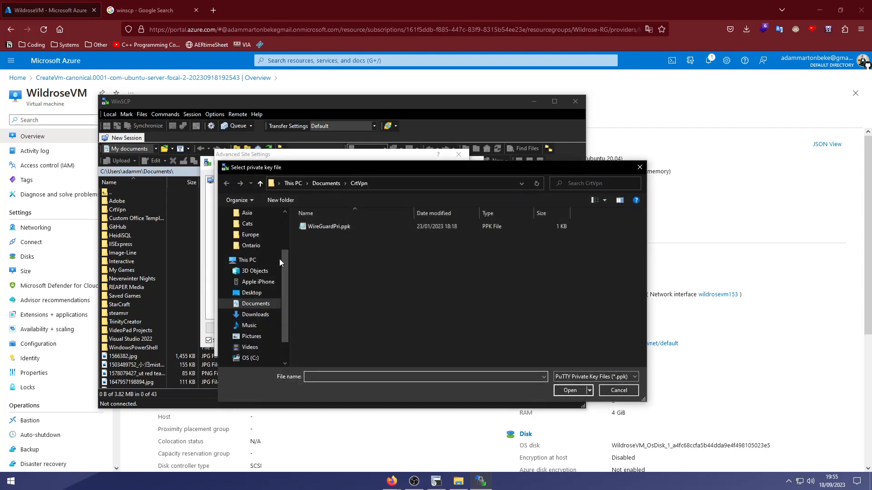
pyautogui.click(249, 293)
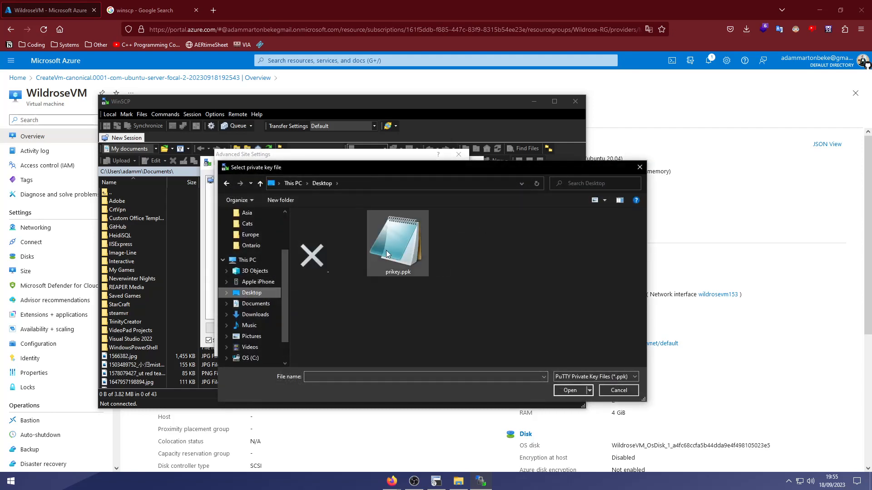
pyautogui.click(592, 377)
pyautogui.click(590, 395)
pyautogui.click(539, 272)
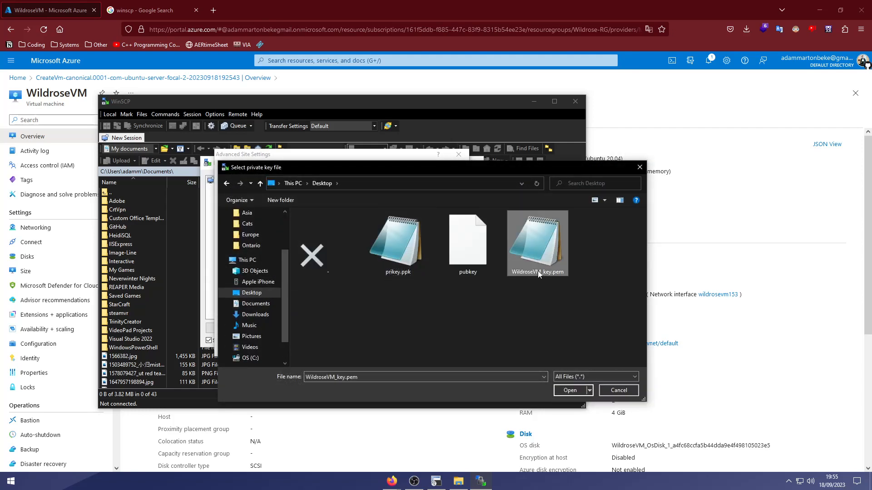
pyautogui.doubleClick(539, 272)
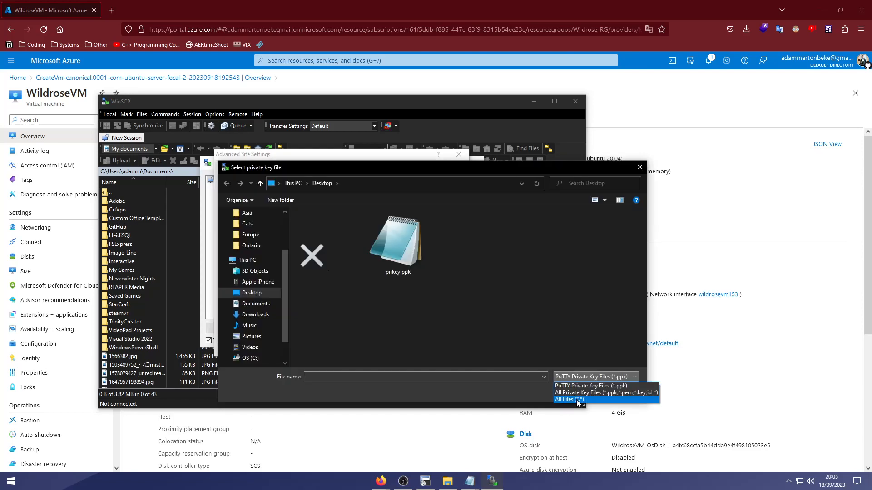
pyautogui.click(576, 400)
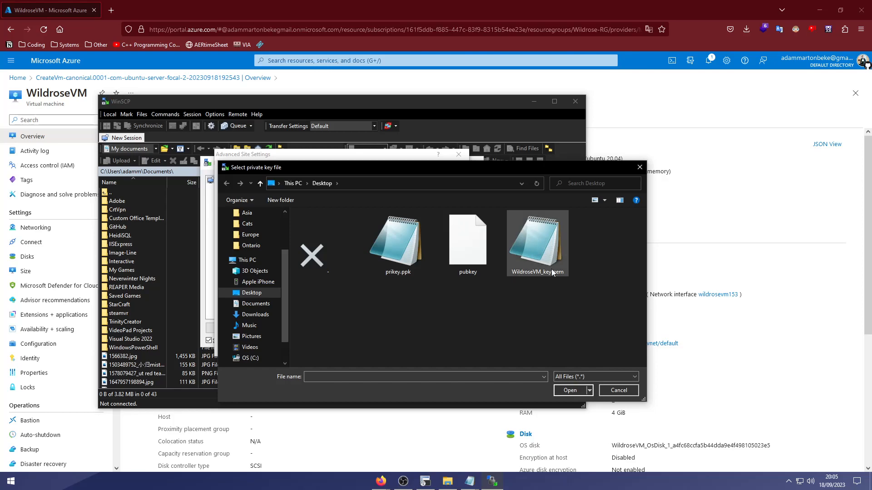
pyautogui.click(539, 246)
pyautogui.click(568, 389)
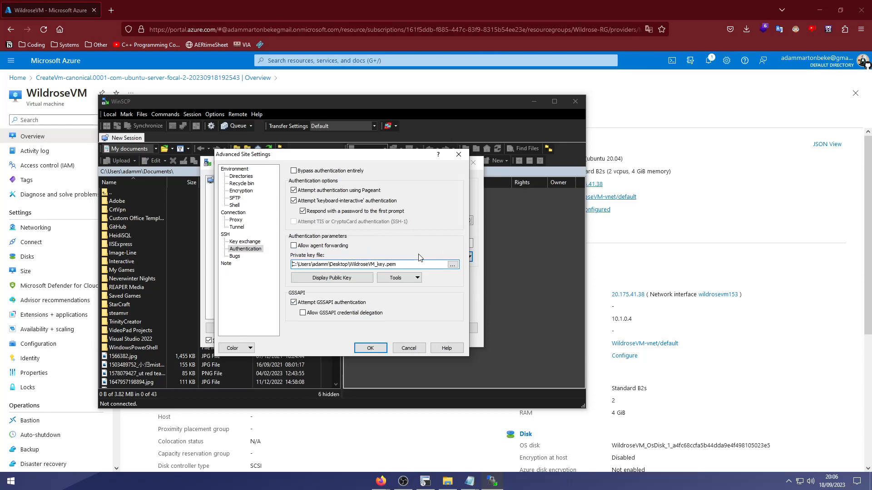
pyautogui.click(371, 349)
# Log in with the key and download wildrose.ovpn from the VM's home folder to the local PC.
pyautogui.click(372, 326)
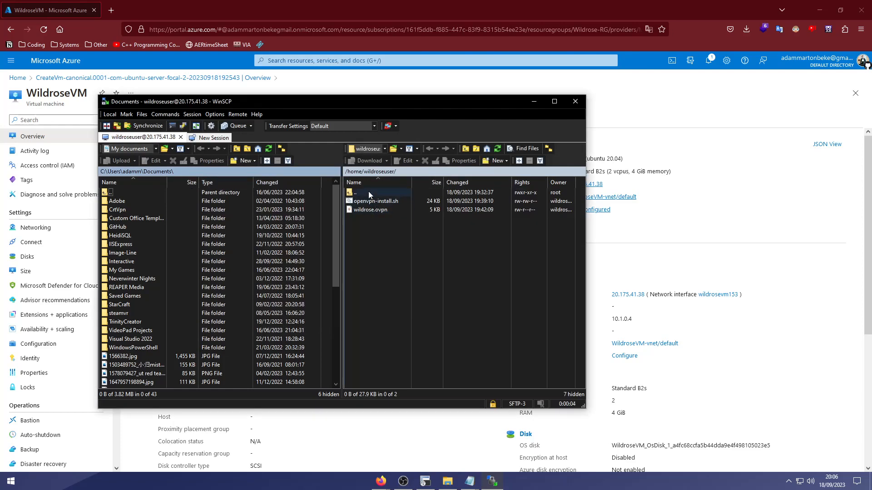
pyautogui.click(378, 210)
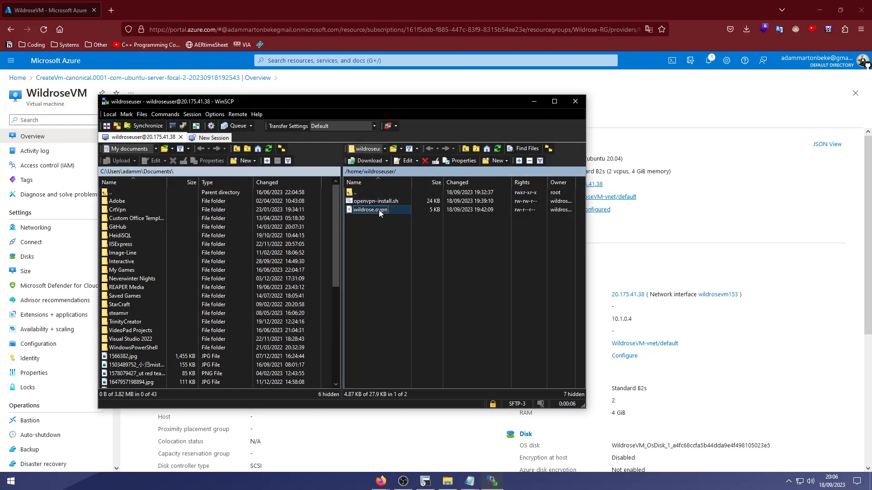
pyautogui.moveTo(178, 350); pyautogui.dragTo(175, 359)
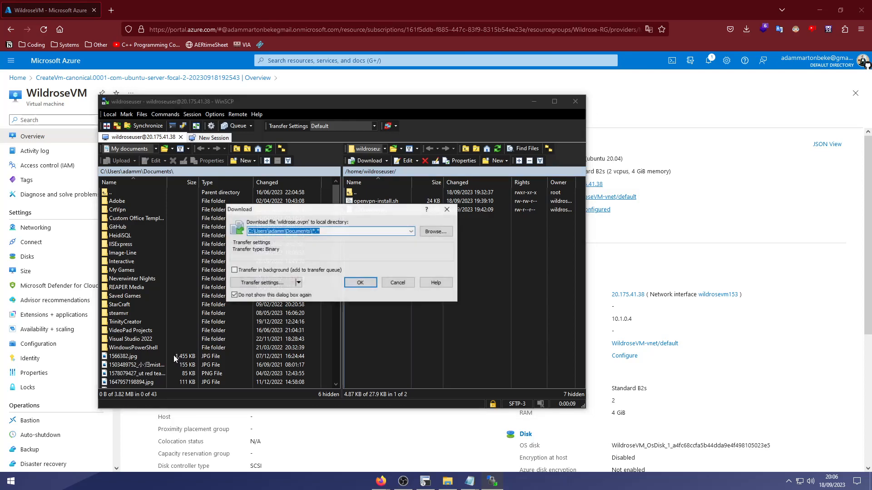
pyautogui.click(360, 283)
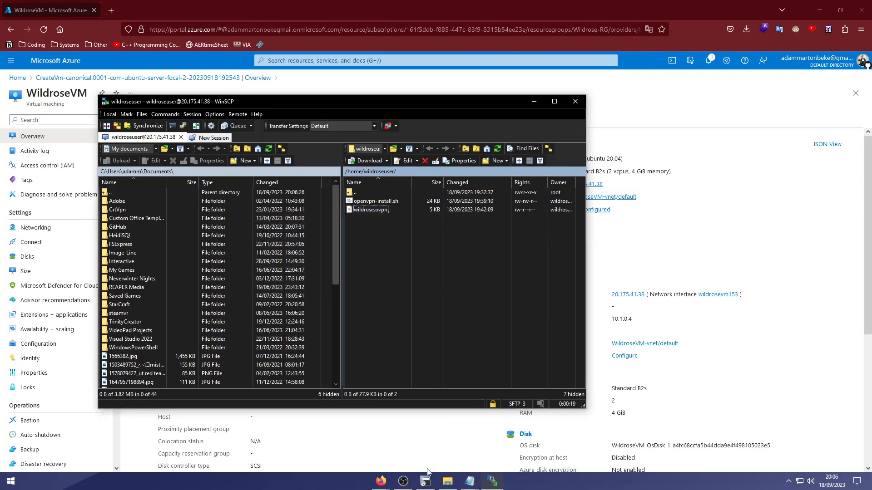
pyautogui.click(447, 482)
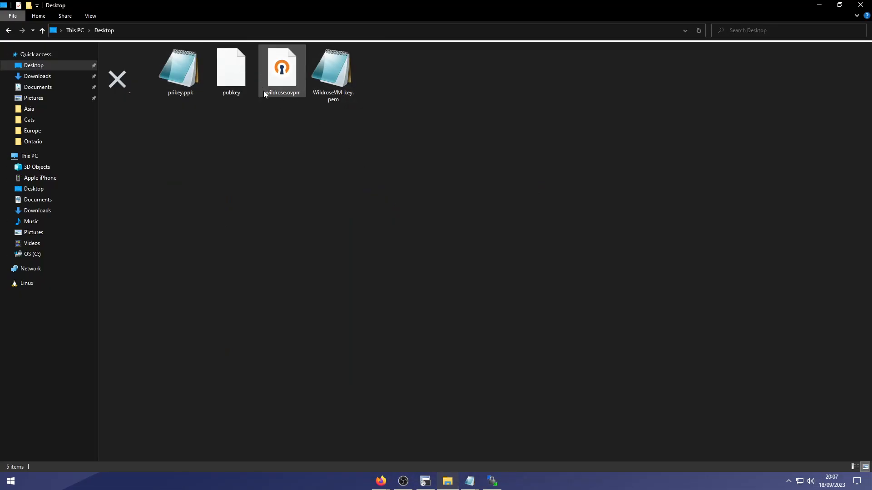
pyautogui.click(292, 92)
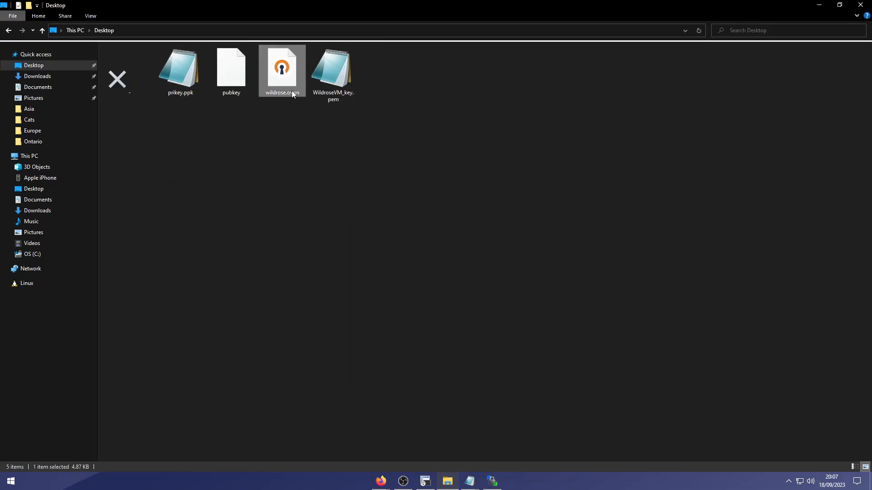
pyautogui.click(317, 183)
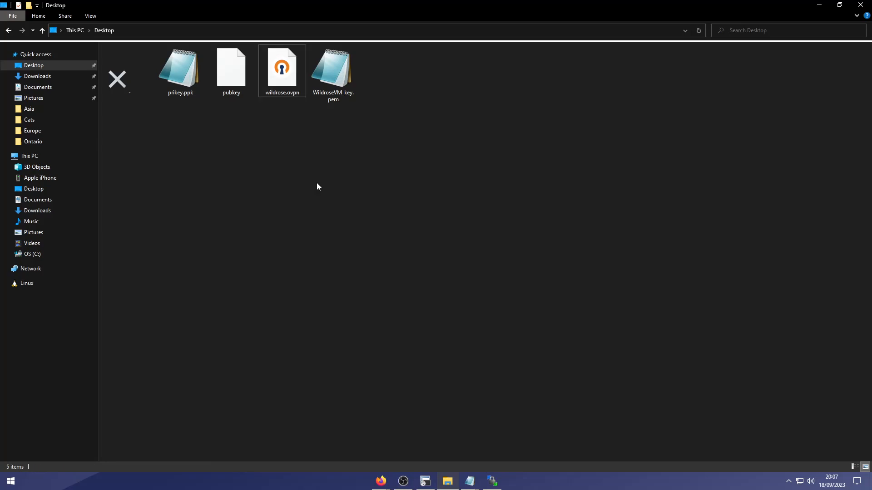